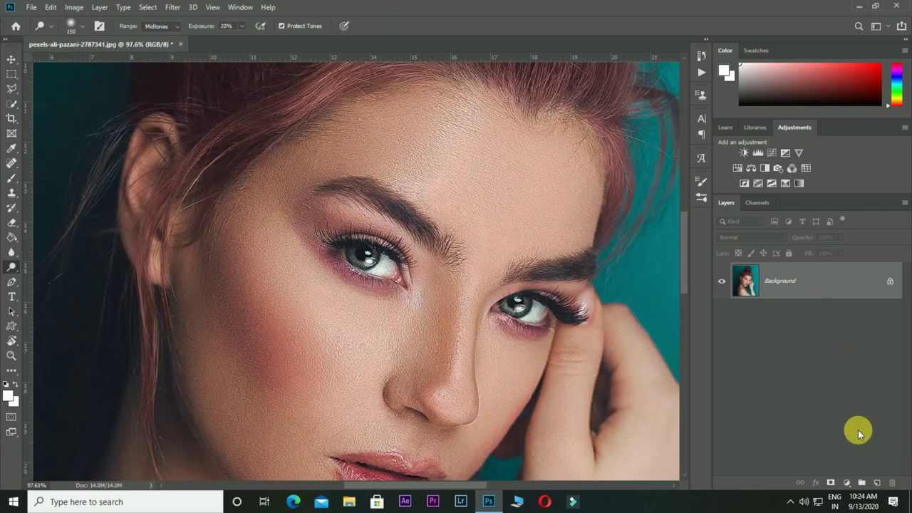
- Add a new layer clipped to the photo, tagged Gray, set to Overlay and filled with 50% gray
alt+click(878, 483)
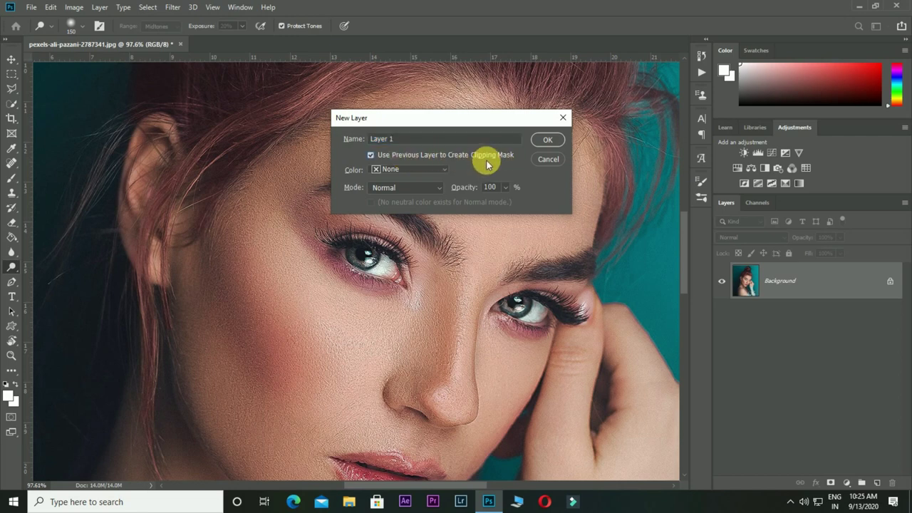
click(434, 170)
click(397, 262)
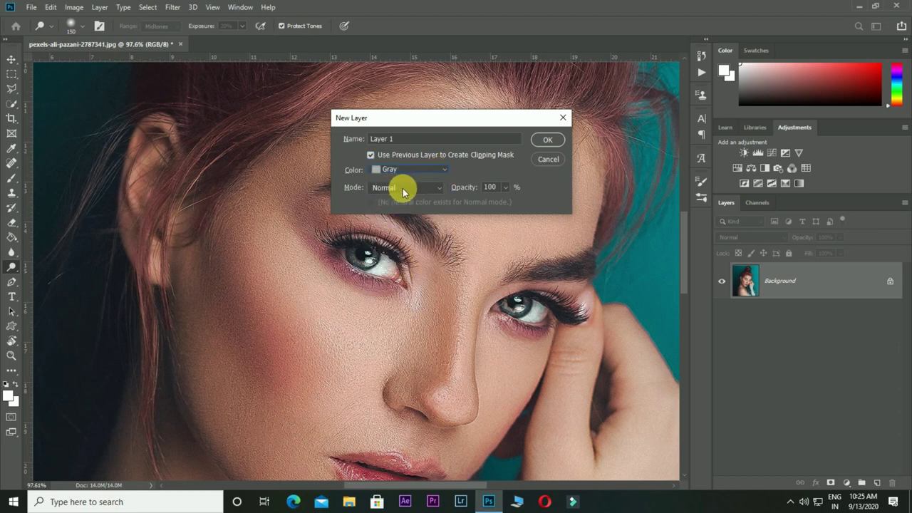
click(403, 190)
click(398, 324)
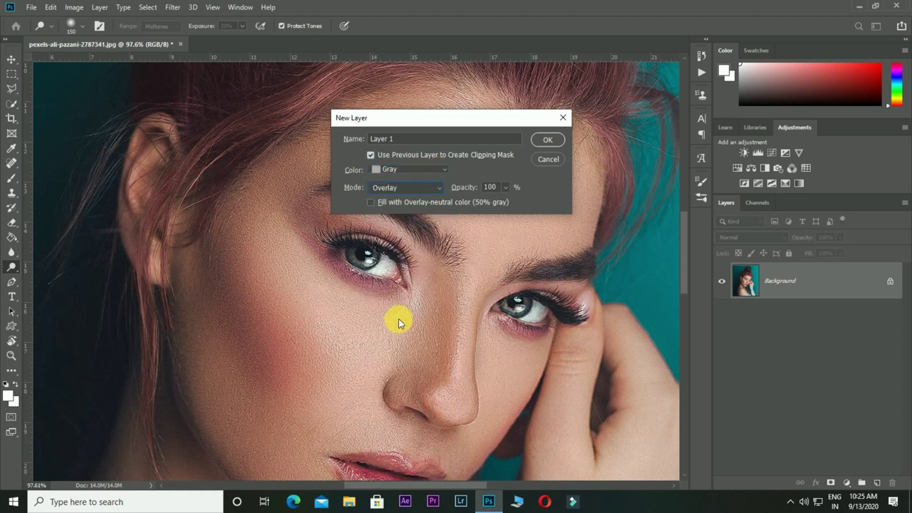
click(371, 203)
click(549, 140)
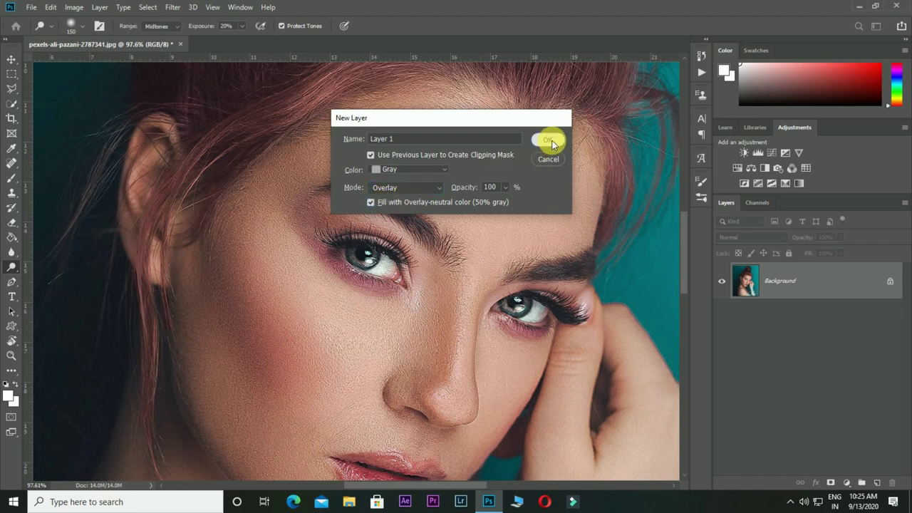
- Dodge the forehead with a smaller brush
scroll(515, 257, up, 2)
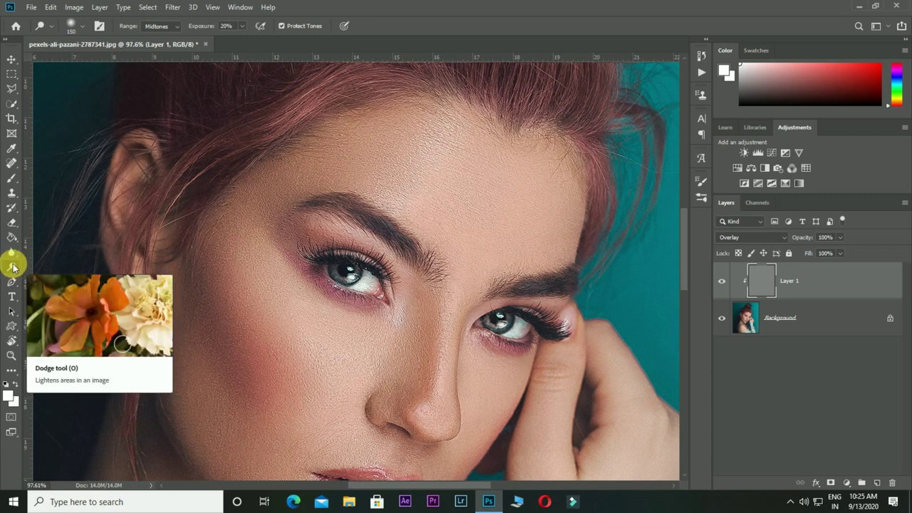
drag(417, 249, 437, 266)
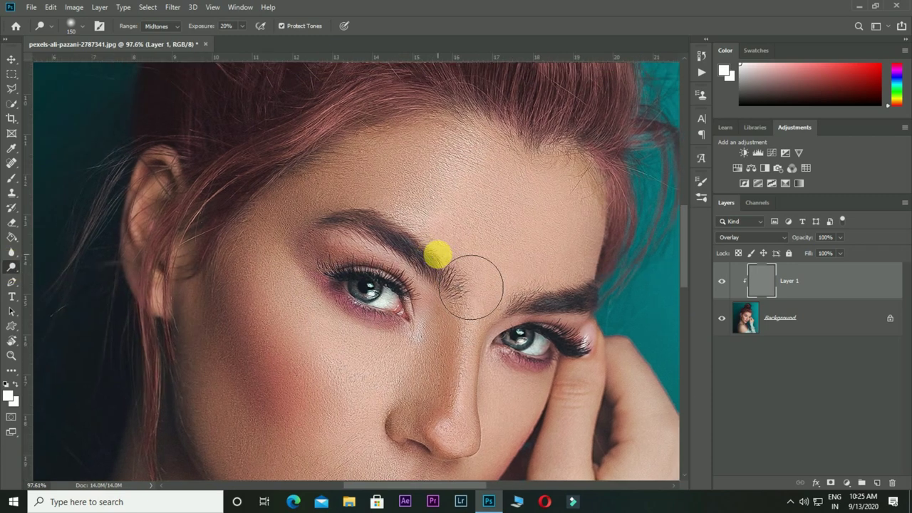
key(bracketleft)
key(bracketleft)
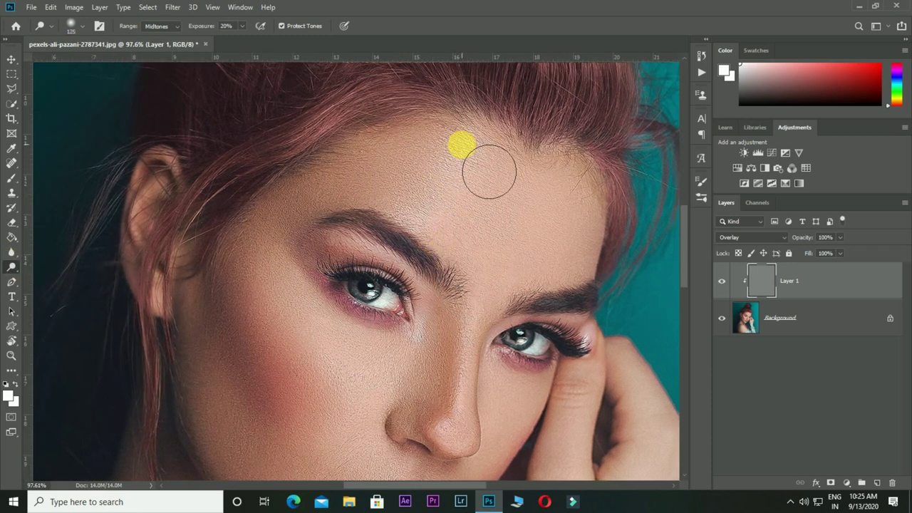
mouse_move(483, 165)
mouse_down()
mouse_move(433, 231)
mouse_move(485, 167)
mouse_move(443, 240)
mouse_move(451, 232)
mouse_move(492, 241)
mouse_move(519, 212)
mouse_move(380, 182)
mouse_move(494, 208)
mouse_move(494, 188)
mouse_up()
key(bracketleft)
key(bracketleft)
key(bracketleft)
- Reposition the face in view and lighten the cheek under the left eye
key(ctrl+r)
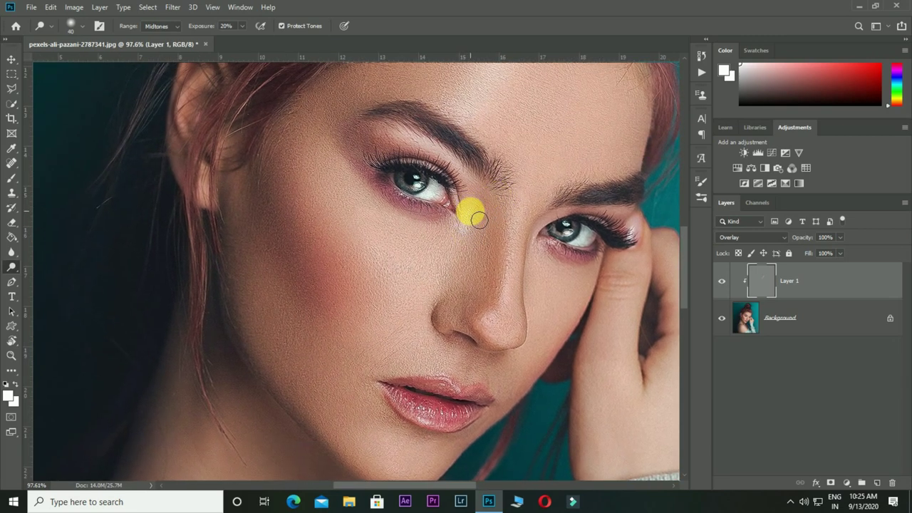
key(ctrl+r)
drag(472, 227, 497, 244)
key(ctrl+r)
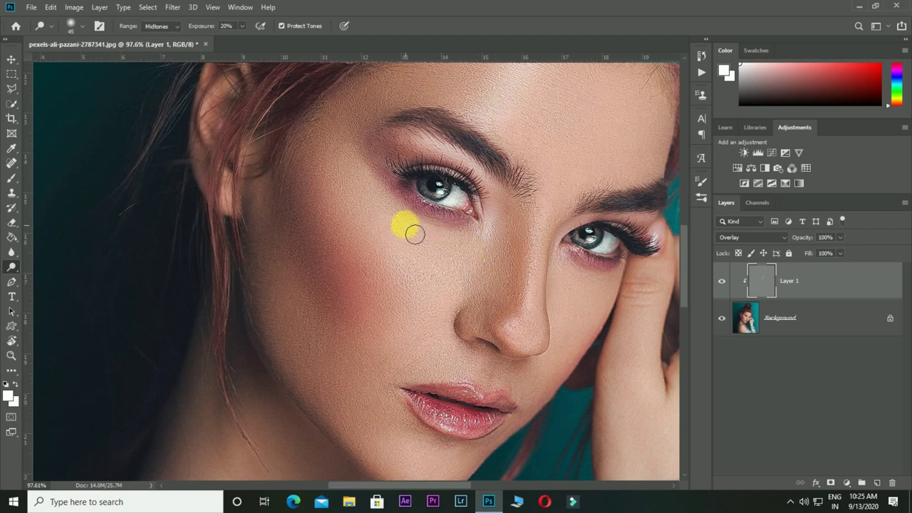
mouse_move(401, 224)
mouse_down()
mouse_move(366, 197)
mouse_move(456, 300)
mouse_move(380, 215)
mouse_move(442, 270)
mouse_up()
- Brighten the bridge of the nose and the cheek from nose to lip corner
key(bracketright)
scroll(443, 267, down, 2)
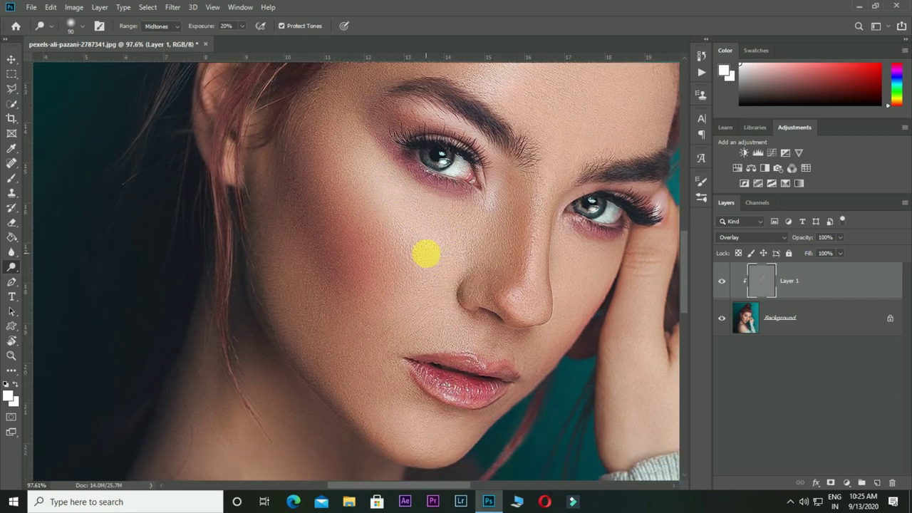
key(bracketright)
key(bracketright)
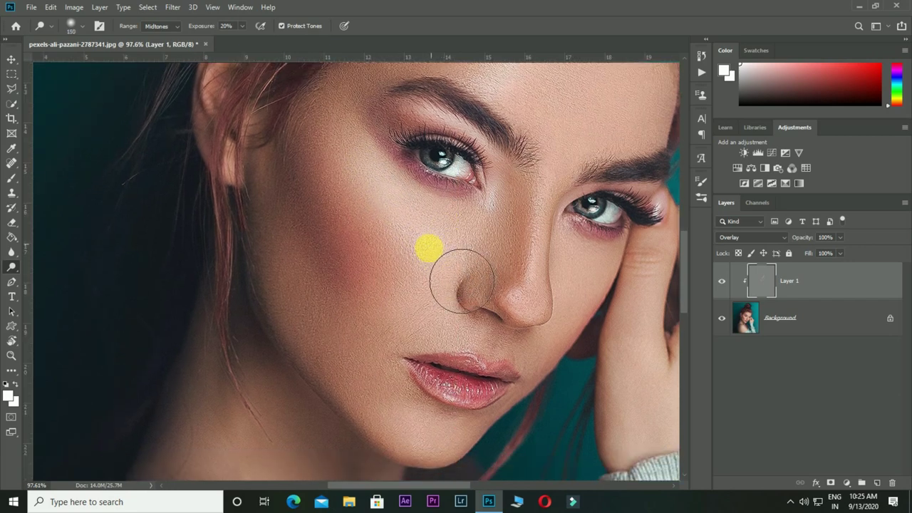
mouse_move(490, 275)
mouse_down()
mouse_move(495, 258)
mouse_move(486, 261)
mouse_up()
key(bracketleft)
key(bracketleft)
key(bracketleft)
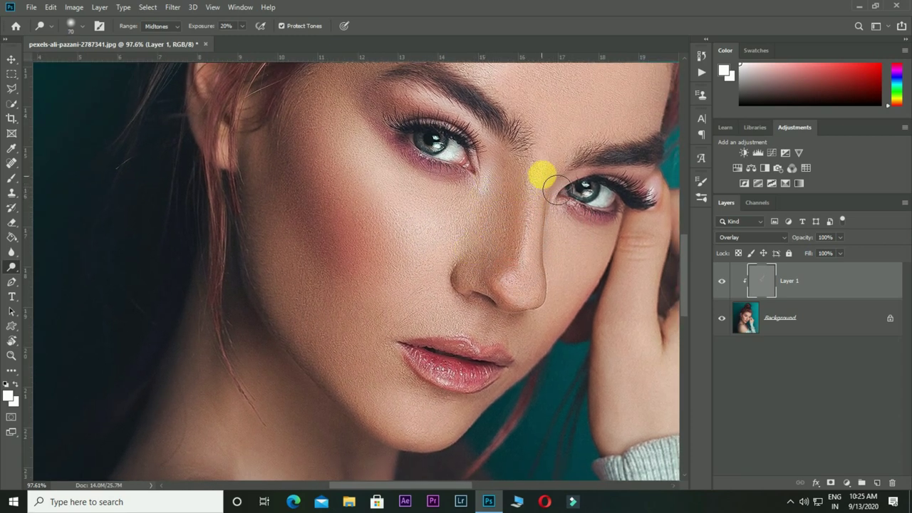
key(bracketleft)
key(bracketleft)
key(bracketleft)
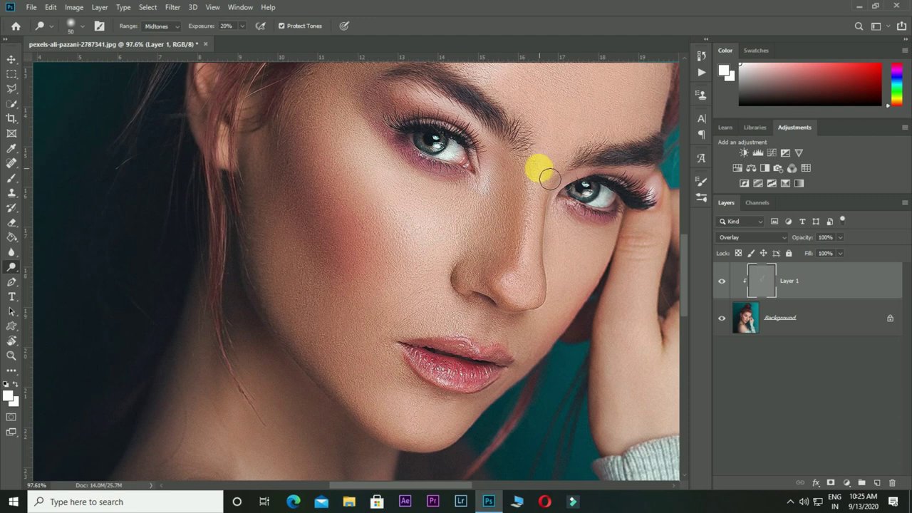
mouse_move(549, 179)
mouse_down()
mouse_move(544, 258)
mouse_move(529, 306)
mouse_move(542, 180)
mouse_move(525, 302)
mouse_move(553, 298)
mouse_move(566, 316)
mouse_up()
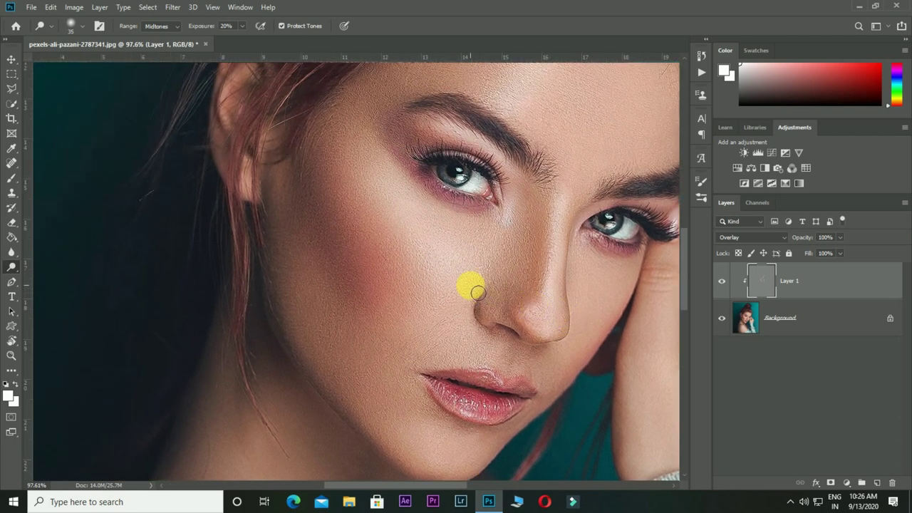
mouse_move(477, 292)
mouse_down()
mouse_move(427, 287)
mouse_move(460, 357)
mouse_move(433, 385)
mouse_move(489, 373)
mouse_move(397, 301)
mouse_move(523, 393)
mouse_move(556, 376)
mouse_move(478, 322)
mouse_move(484, 326)
mouse_up()
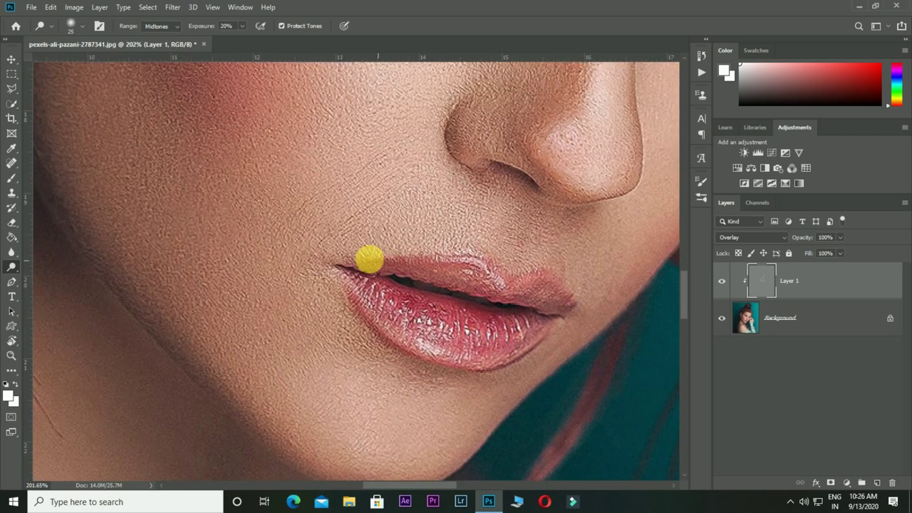
- Dodge the corner of the lips and the upper lip with a small brush
key(bracketleft)
mouse_move(345, 268)
mouse_down()
mouse_move(330, 265)
mouse_move(392, 340)
mouse_move(452, 362)
mouse_move(380, 296)
mouse_move(439, 324)
mouse_move(521, 330)
mouse_move(423, 324)
mouse_move(442, 310)
mouse_move(475, 321)
mouse_move(443, 283)
mouse_move(466, 279)
mouse_move(495, 297)
mouse_move(447, 265)
mouse_move(485, 271)
mouse_move(495, 218)
mouse_move(496, 256)
mouse_up()
key(bracketright)
scroll(461, 299, up, 1)
key(bracketleft)
key(bracketleft)
key(bracketright)
key(bracketright)
- Zoom to the eye beside the hand and lighten the skin under it
key(ctrl+minus)
key(ctrl+minus)
key(ctrl+minus)
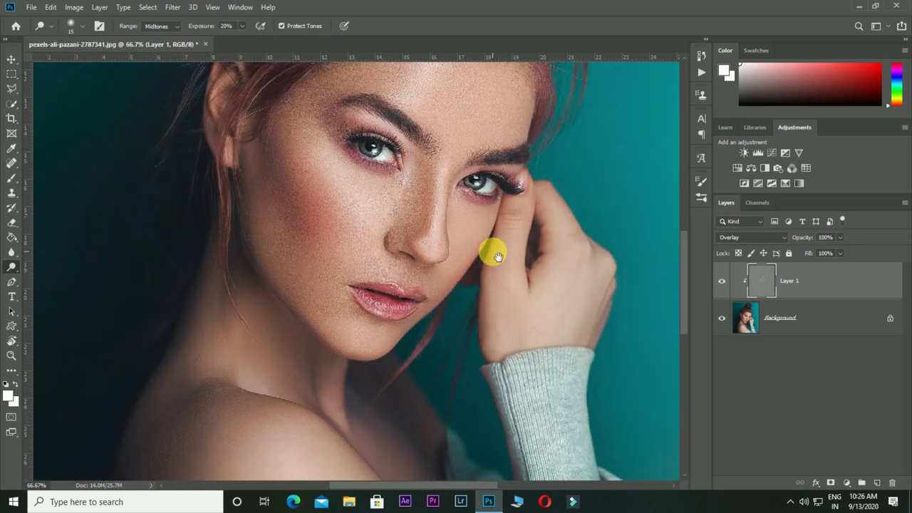
drag(482, 218, 482, 240)
key(bracketright)
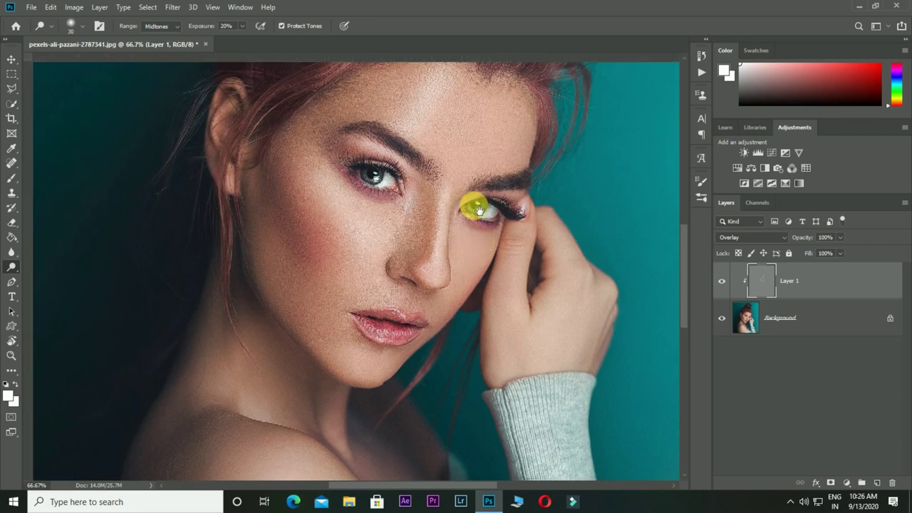
drag(475, 205, 463, 155)
scroll(502, 312, up, 3)
drag(501, 311, 451, 254)
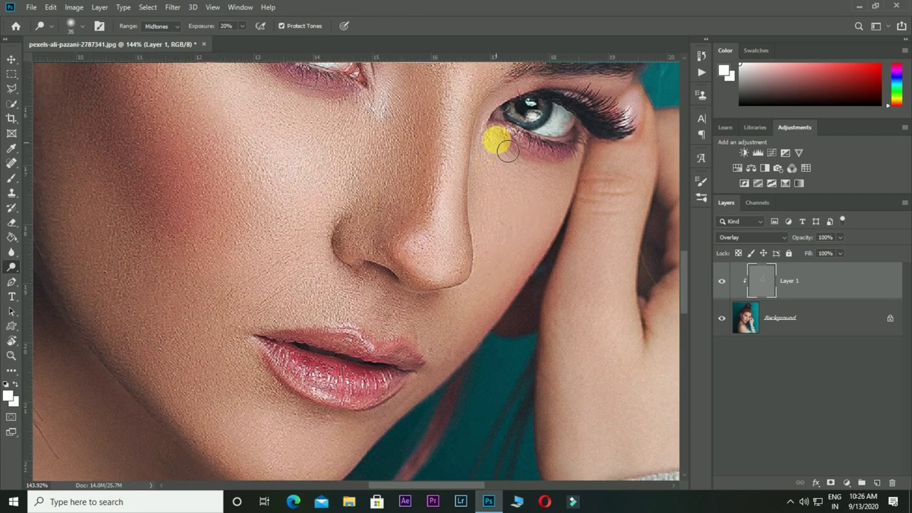
key(bracketleft)
key(bracketleft)
key(bracketleft)
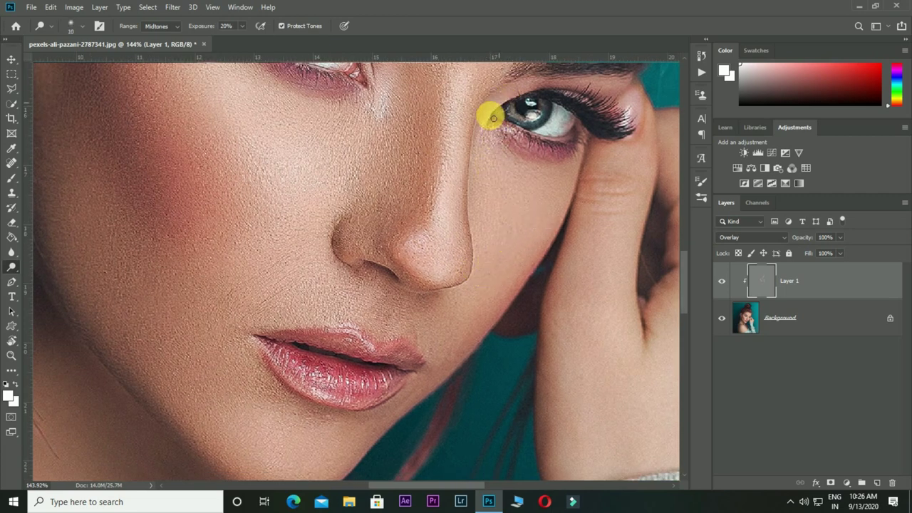
key(bracketright)
key(bracketright)
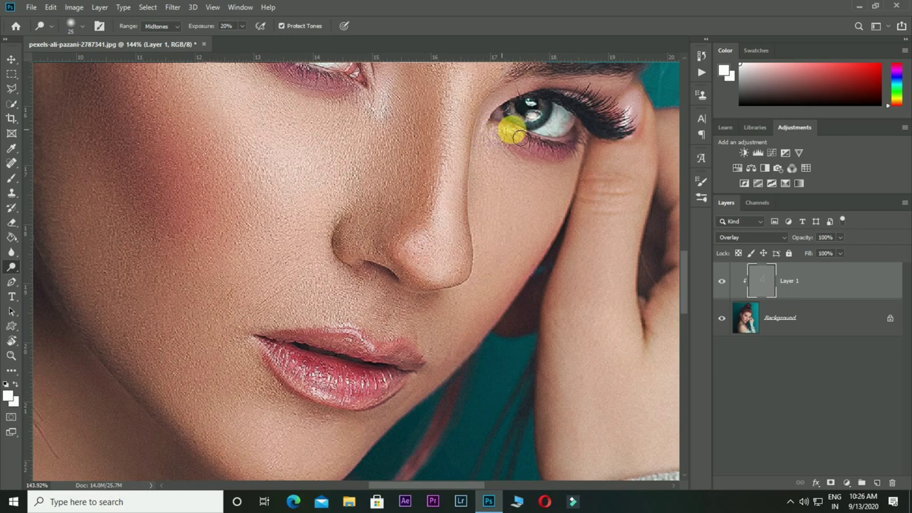
drag(494, 139, 533, 148)
key(bracketright)
- Brighten the white of the left eye and the iris of the right eye
scroll(524, 159, down, 1)
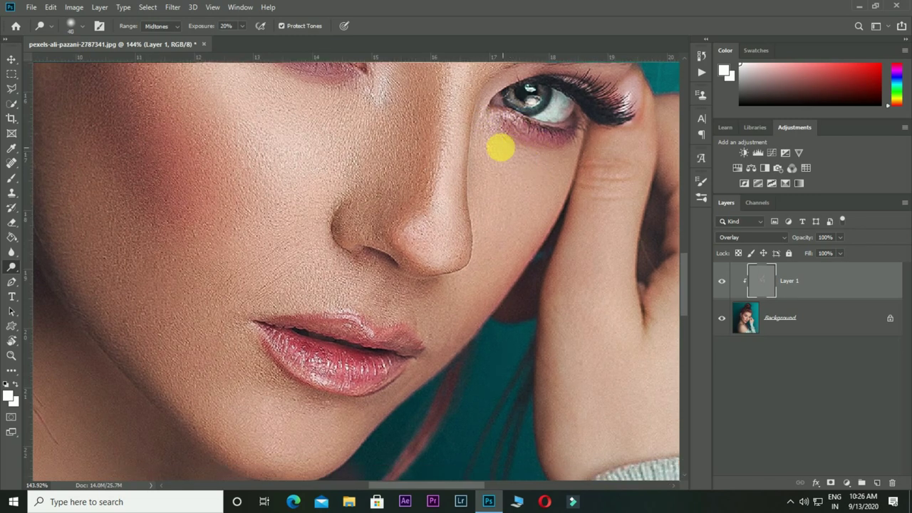
key(bracketright)
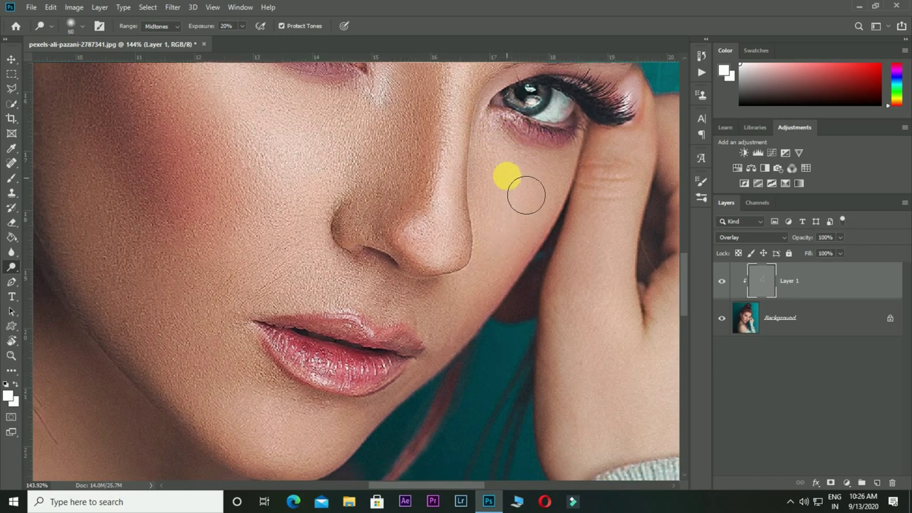
key(bracketright)
drag(543, 207, 518, 267)
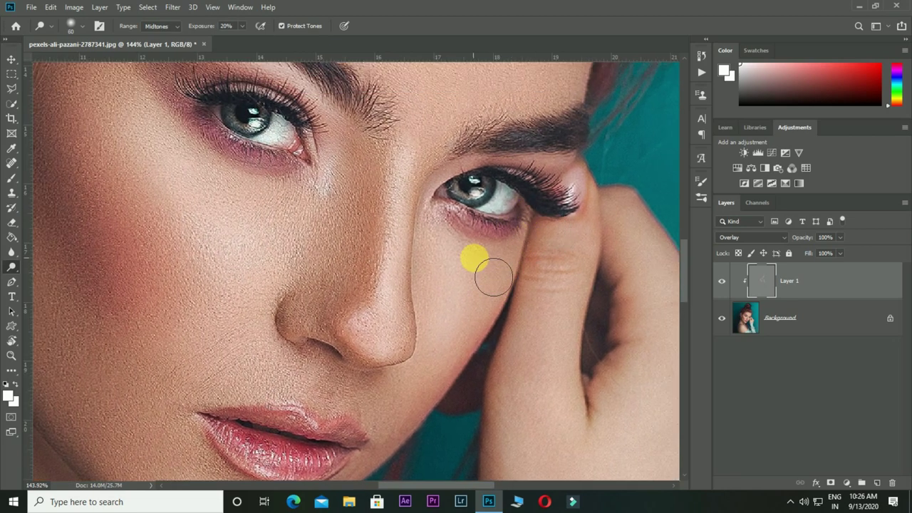
mouse_move(489, 209)
mouse_down()
mouse_move(525, 208)
mouse_move(515, 261)
mouse_move(558, 204)
mouse_up()
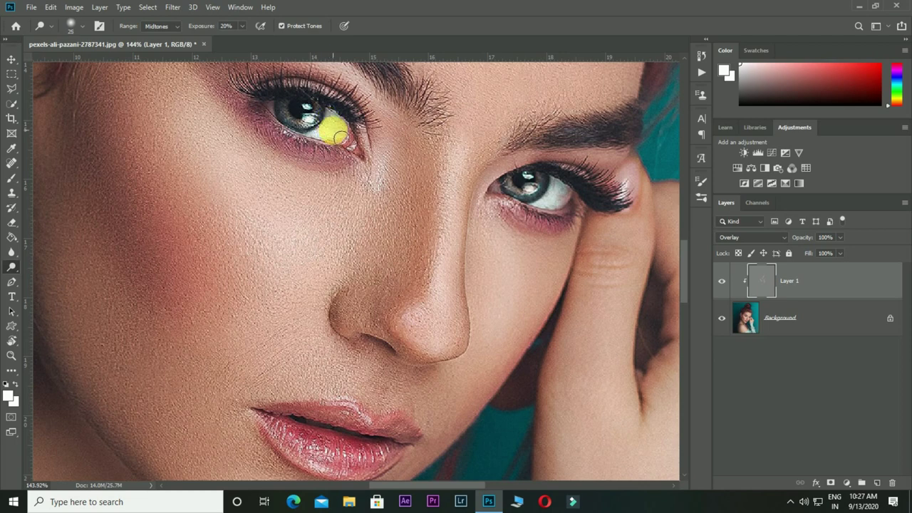
mouse_move(339, 140)
mouse_down()
mouse_move(352, 146)
mouse_move(330, 141)
mouse_up()
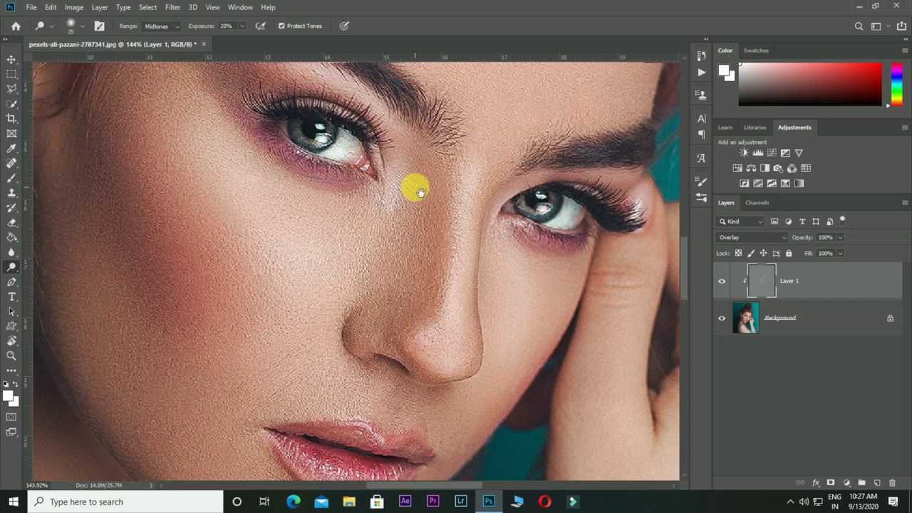
drag(418, 190, 452, 159)
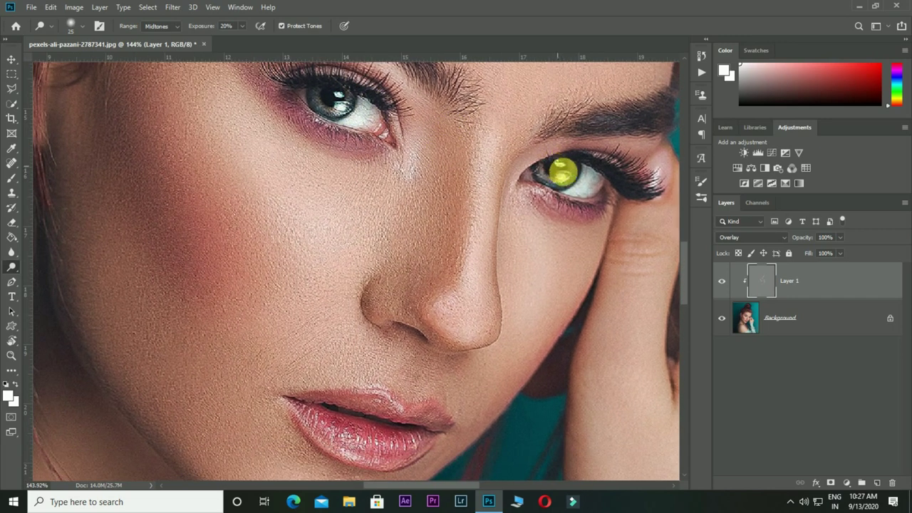
key(bracketleft)
mouse_move(568, 186)
mouse_down()
mouse_move(551, 182)
mouse_move(613, 172)
mouse_up()
- Zoom in on the chin and lips and lighten along the jawline
key(ctrl+minus)
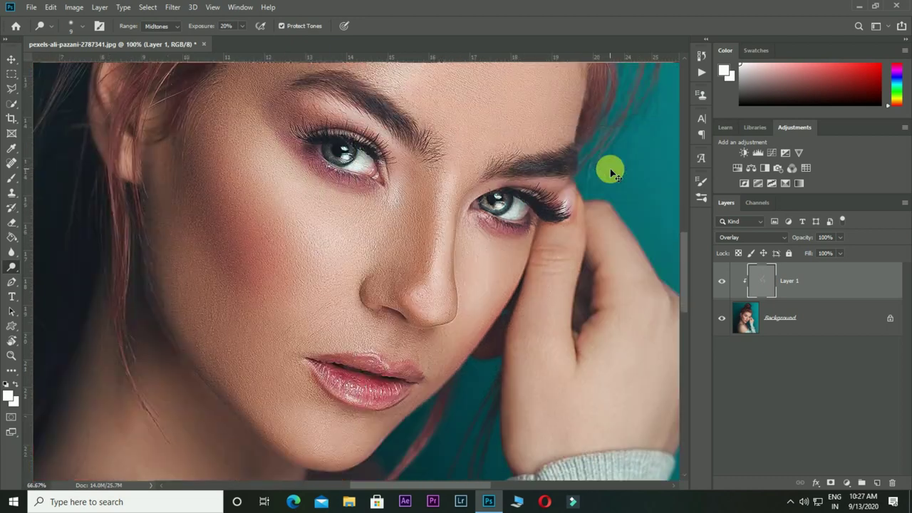
key(ctrl+minus)
key(ctrl+minus)
key(ctrl+minus)
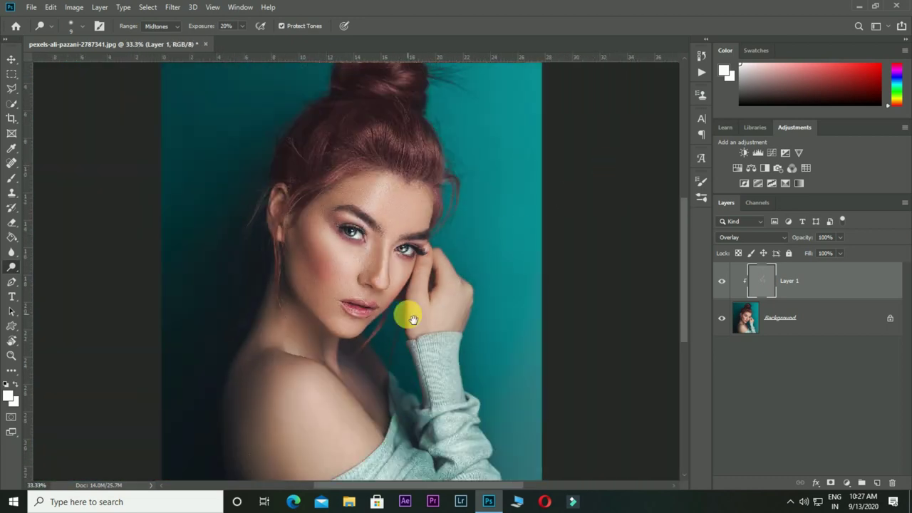
drag(407, 315, 428, 285)
mouse_move(352, 326)
mouse_down()
mouse_move(438, 384)
mouse_move(423, 377)
mouse_up()
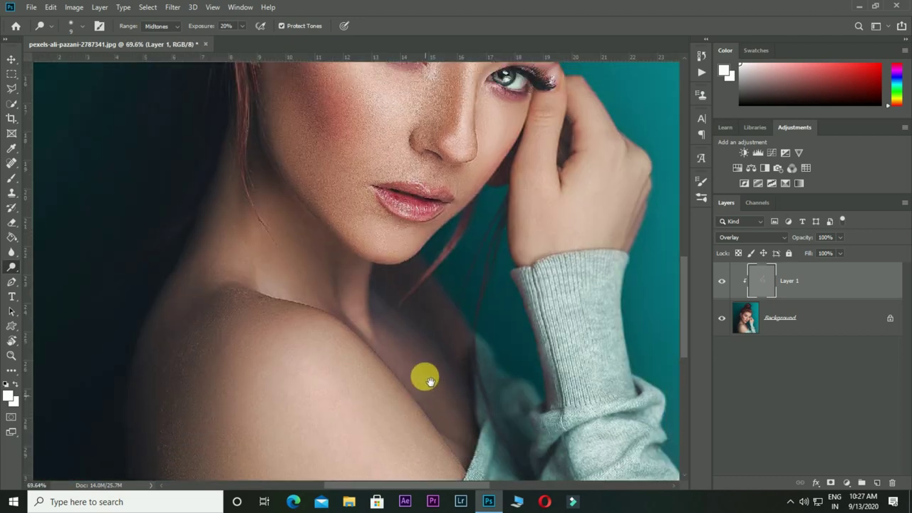
mouse_move(342, 211)
mouse_down()
mouse_move(459, 305)
mouse_move(438, 282)
mouse_up()
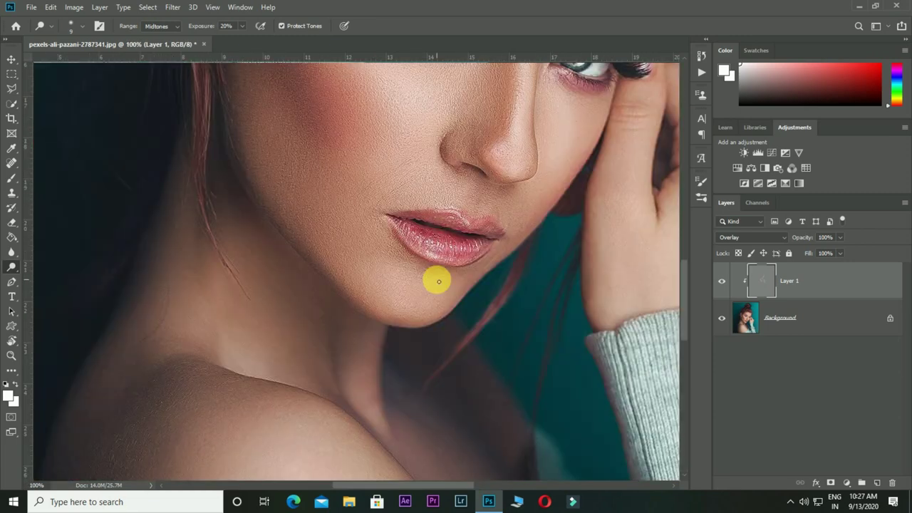
key(bracketright)
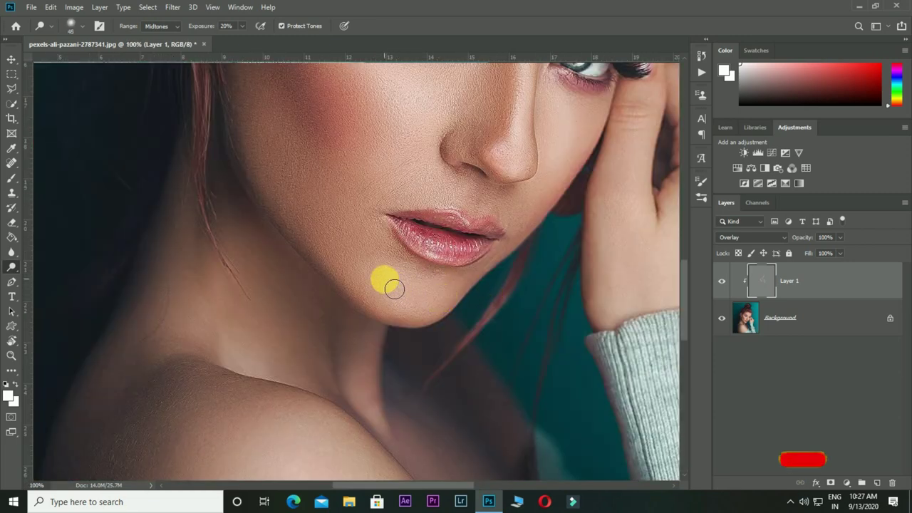
key(bracketright)
mouse_move(391, 289)
mouse_down()
mouse_move(440, 305)
mouse_move(436, 323)
mouse_move(400, 319)
mouse_move(429, 317)
mouse_move(460, 360)
mouse_up()
- Lighten down the side of the neck and along the shoulder line
scroll(460, 359, left, 2)
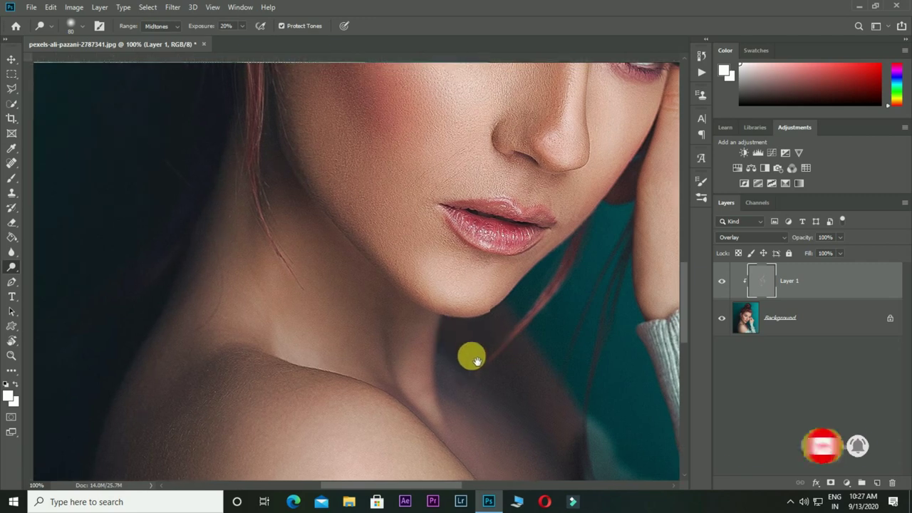
scroll(472, 359, left, 2)
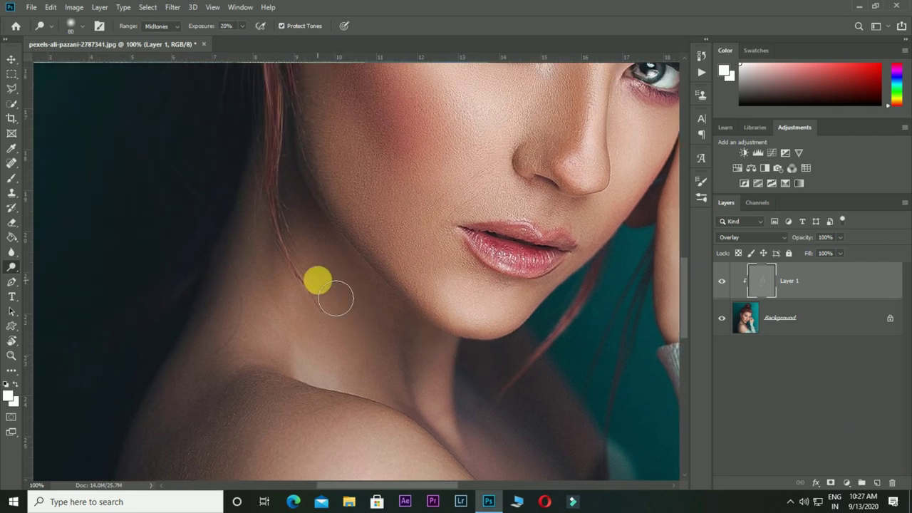
mouse_move(355, 310)
mouse_down()
mouse_move(396, 340)
mouse_move(397, 319)
mouse_up()
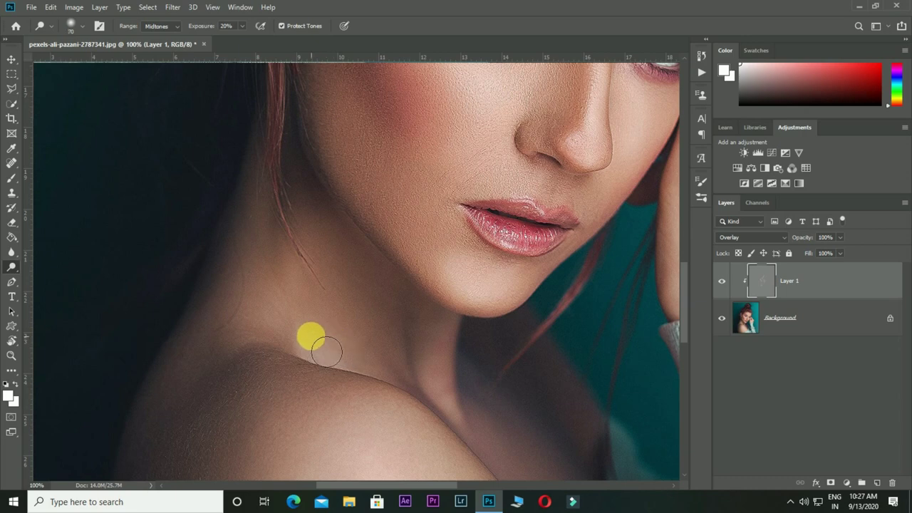
mouse_move(321, 354)
mouse_down()
mouse_move(407, 383)
mouse_move(424, 242)
mouse_move(418, 216)
mouse_up()
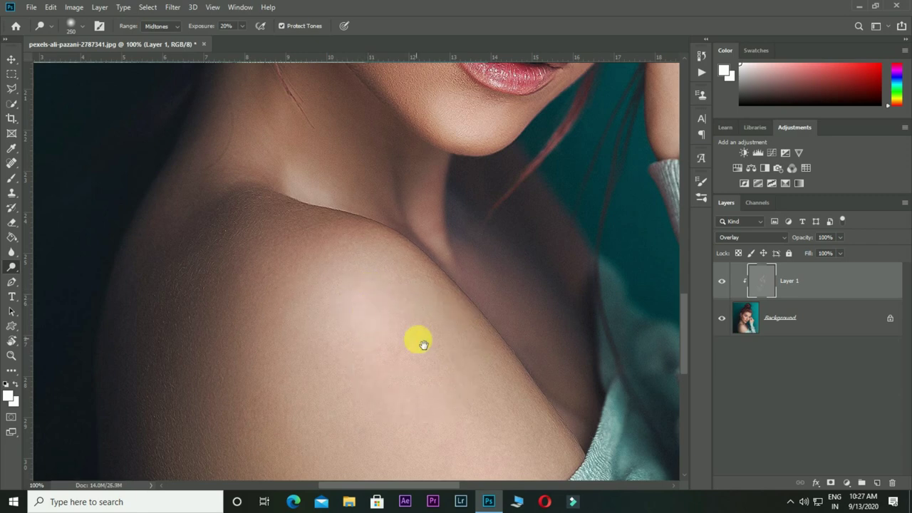
- Brighten the skin down the shoulder and the lower shoulder with a larger brush
drag(419, 342, 403, 259)
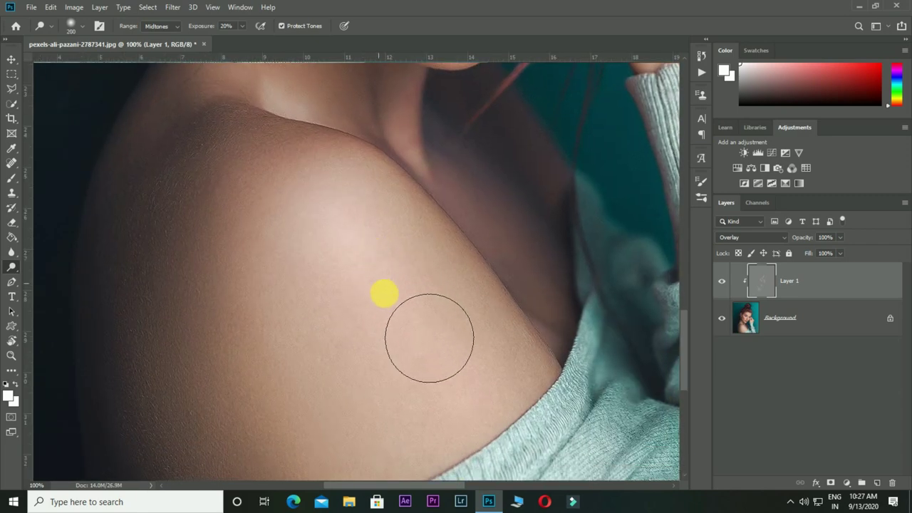
drag(489, 428, 513, 408)
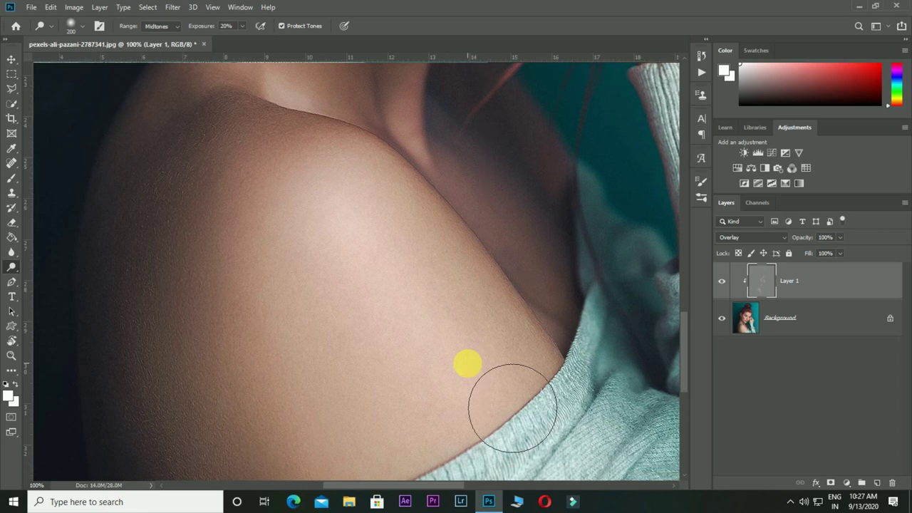
scroll(469, 366, down, 2)
scroll(468, 365, down, 2)
scroll(468, 365, up, 3)
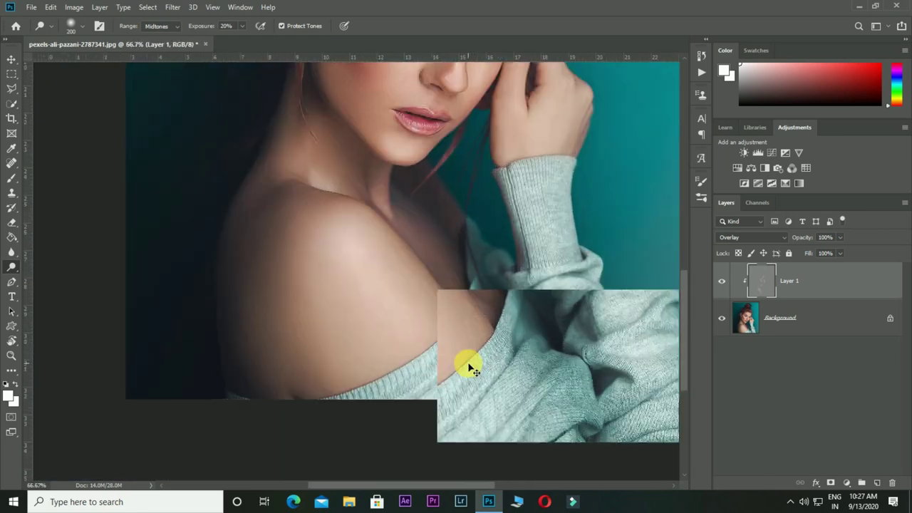
drag(490, 373, 513, 356)
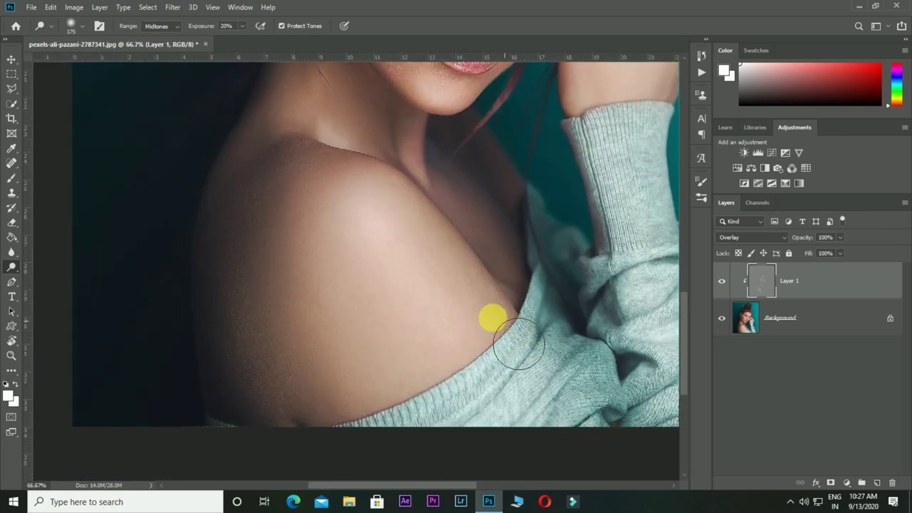
key(bracketright)
drag(384, 279, 450, 278)
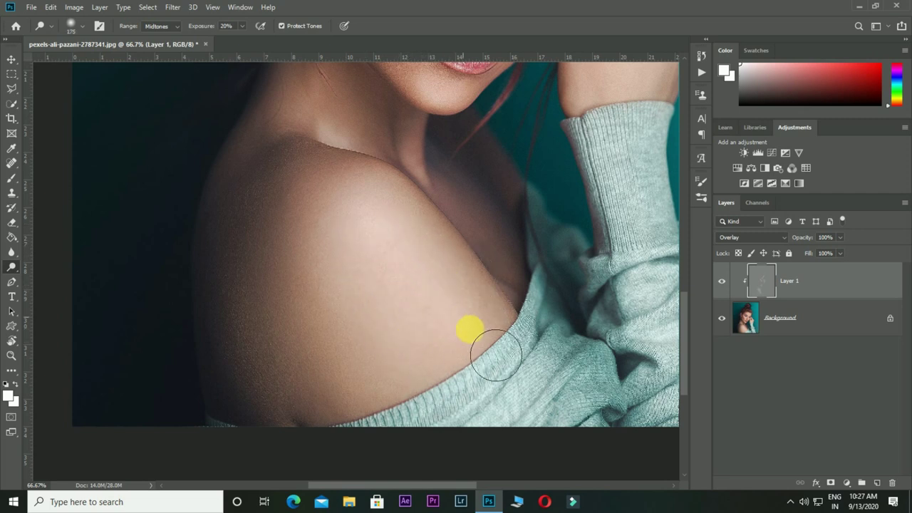
mouse_move(423, 250)
mouse_down()
mouse_move(505, 287)
mouse_move(440, 280)
mouse_move(507, 239)
mouse_move(502, 254)
mouse_move(529, 176)
mouse_up()
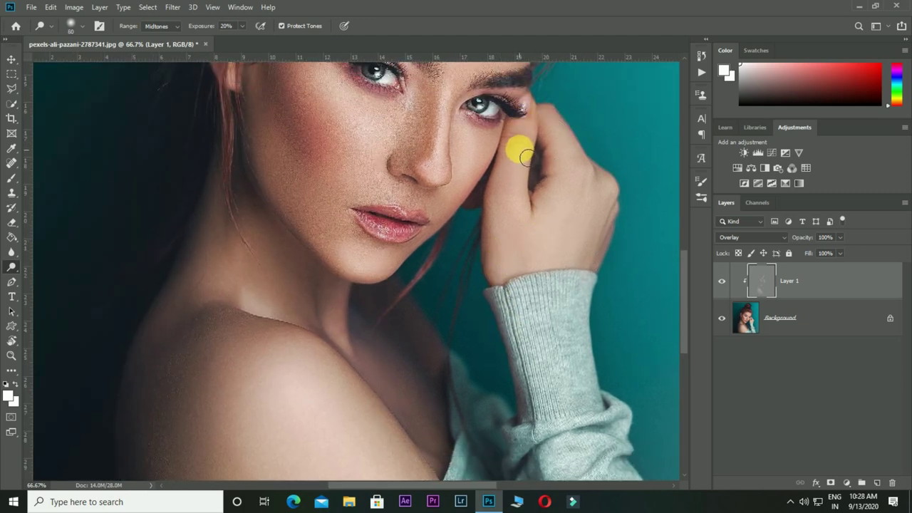
- Lighten the finger beside the eye, the hair edge and the hair bun
mouse_move(527, 155)
mouse_down()
mouse_move(520, 220)
mouse_move(527, 254)
mouse_move(529, 221)
mouse_move(536, 266)
mouse_move(567, 163)
mouse_move(580, 197)
mouse_move(553, 259)
mouse_move(577, 183)
mouse_move(583, 204)
mouse_move(554, 248)
mouse_move(593, 218)
mouse_move(602, 171)
mouse_move(592, 164)
mouse_move(579, 228)
mouse_move(595, 153)
mouse_move(574, 233)
mouse_move(564, 203)
mouse_up()
key(bracketleft)
scroll(592, 218, down, 2)
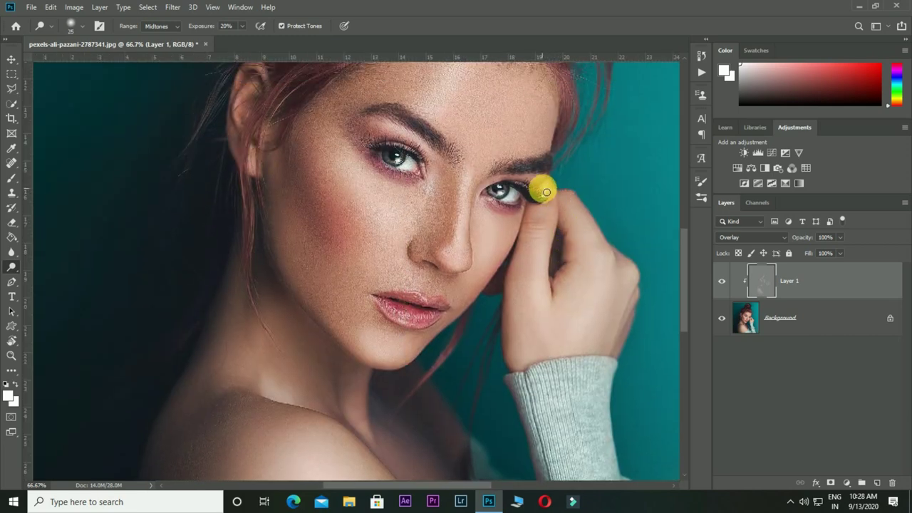
mouse_move(550, 193)
mouse_down()
mouse_move(423, 147)
mouse_move(494, 230)
mouse_move(495, 206)
mouse_move(513, 244)
mouse_move(484, 210)
mouse_up()
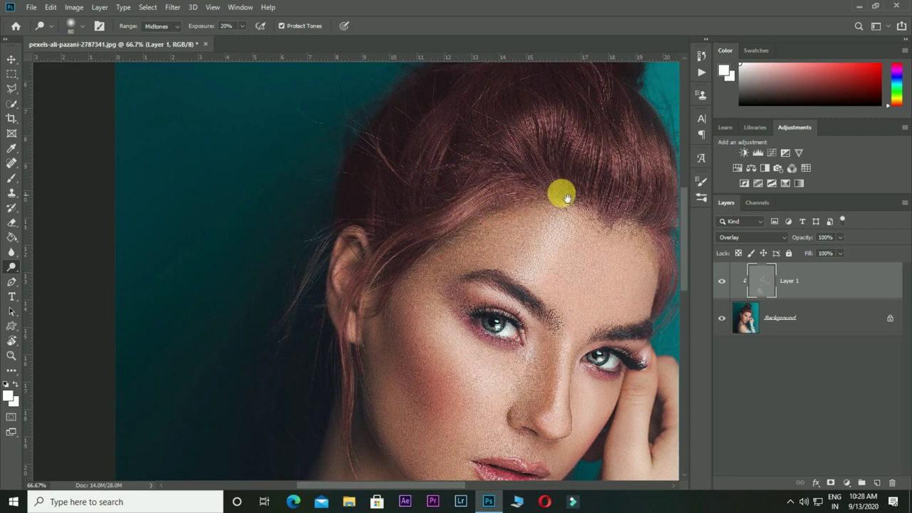
mouse_move(556, 193)
mouse_down()
mouse_move(481, 230)
mouse_move(463, 184)
mouse_move(550, 212)
mouse_move(595, 212)
mouse_move(563, 168)
mouse_move(571, 209)
mouse_move(534, 203)
mouse_move(513, 163)
mouse_up()
key(bracketleft)
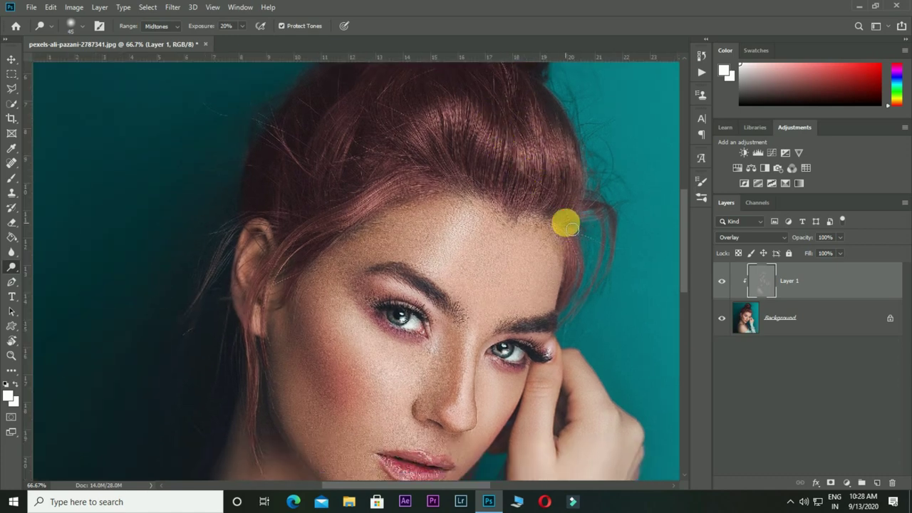
mouse_move(570, 227)
mouse_down()
mouse_move(578, 261)
mouse_move(550, 177)
mouse_move(505, 160)
mouse_move(547, 153)
mouse_move(550, 137)
mouse_move(562, 194)
mouse_move(519, 149)
mouse_move(435, 167)
mouse_move(501, 179)
mouse_up()
scroll(574, 230, up, 3)
scroll(546, 207, up, 2)
key(bracketright)
key(bracketright)
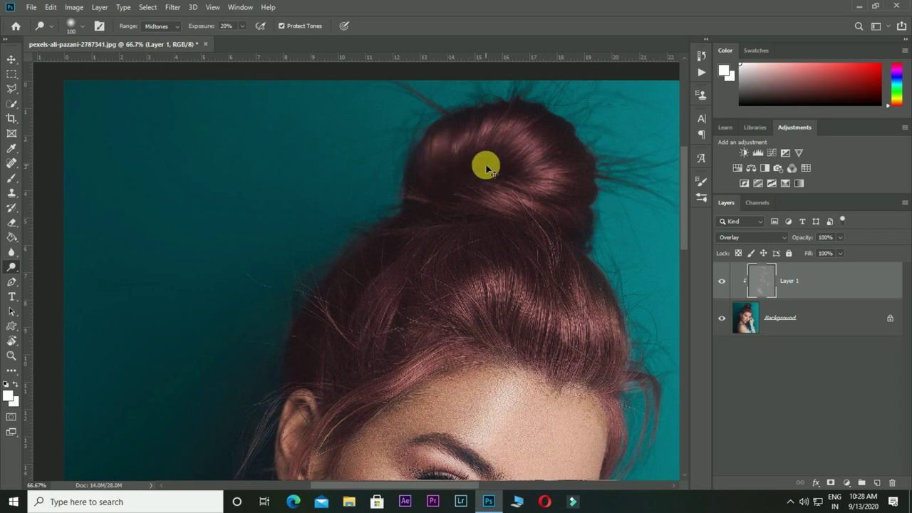
- Toggle Layer 1 off and on to compare, then brighten the shoulder and collarbone
key(ctrl+minus)
key(ctrl+minus)
key(ctrl+minus)
key(ctrl+minus)
key(ctrl+plus)
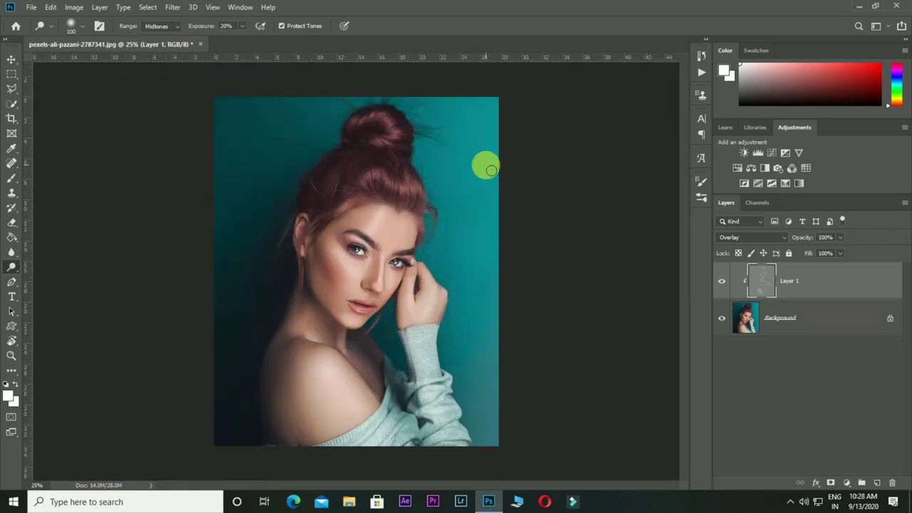
click(722, 282)
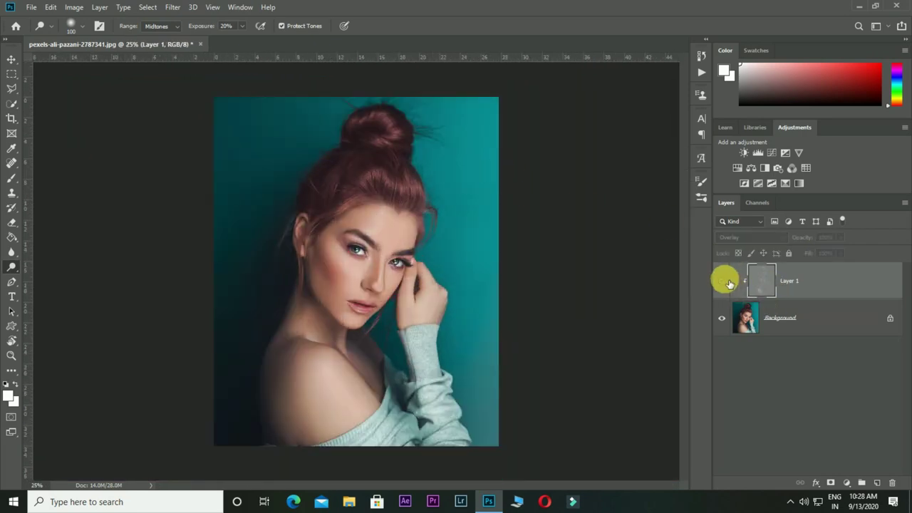
click(722, 282)
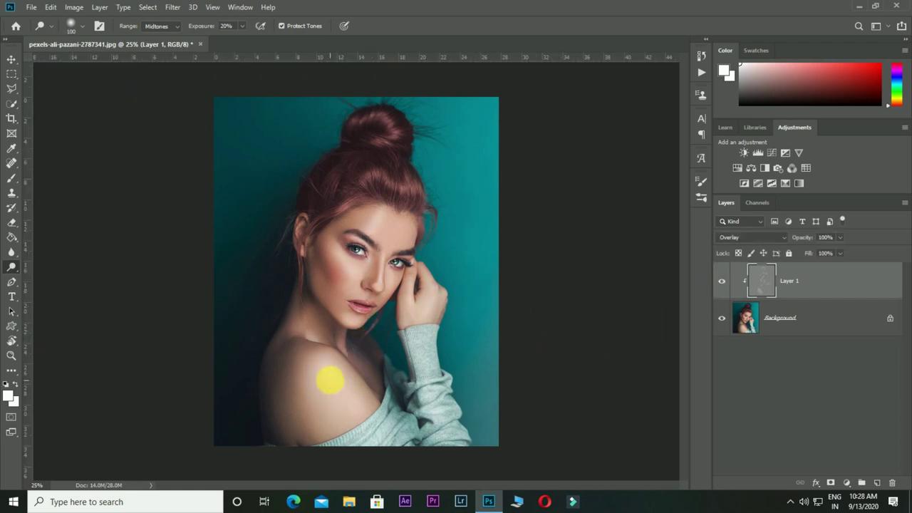
mouse_move(339, 376)
mouse_down()
mouse_move(358, 421)
mouse_move(403, 426)
mouse_move(438, 362)
mouse_up()
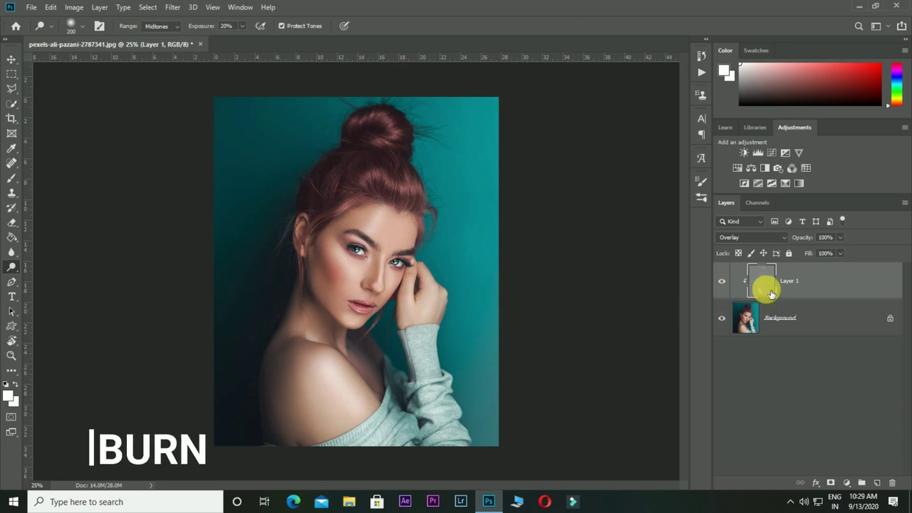
- Switch to the Burn tool with exposure set to 20
right_click(14, 269)
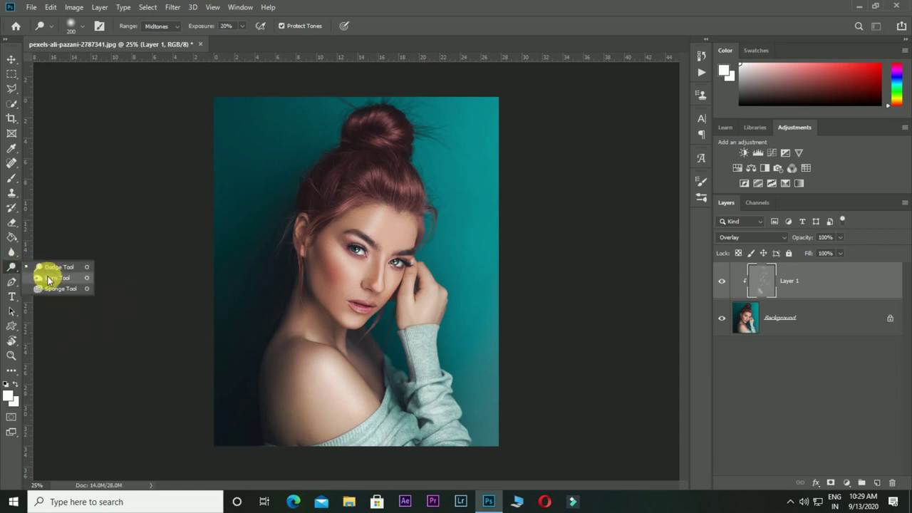
click(47, 277)
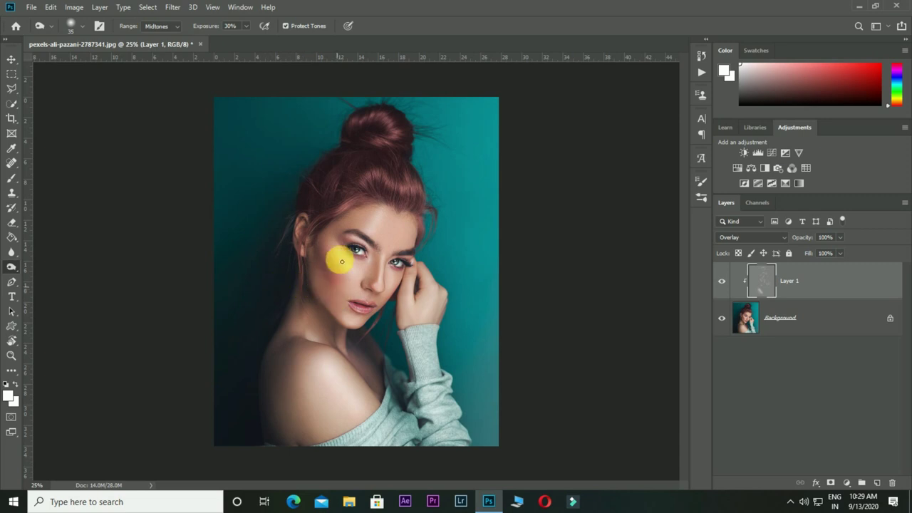
click(239, 28)
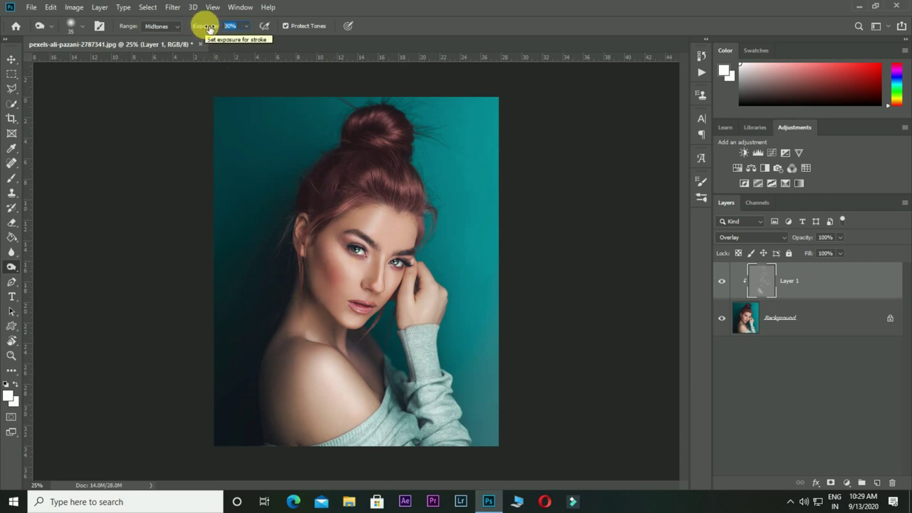
text(20)
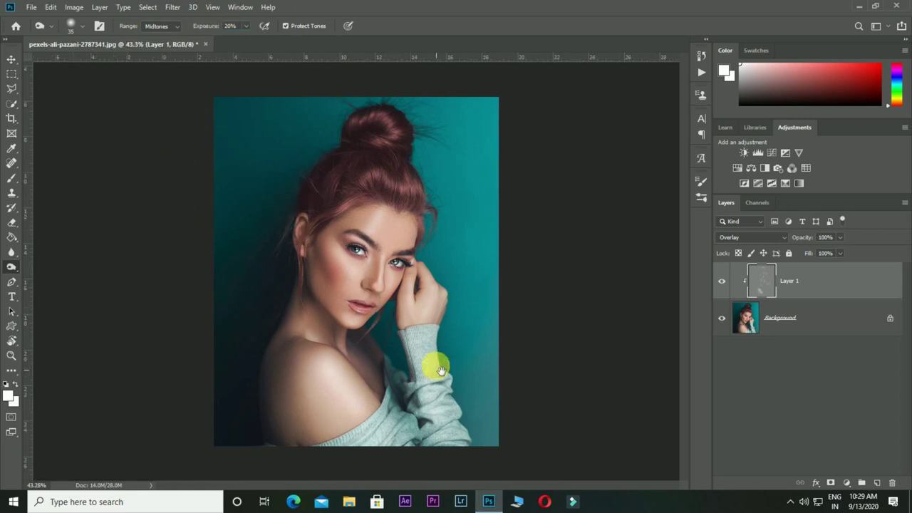
- Darken along the cheek and the areas beside the nose and lips
scroll(433, 367, up, 3)
mouse_move(424, 312)
mouse_down()
mouse_move(460, 225)
mouse_move(459, 294)
mouse_up()
scroll(501, 362, up, 2)
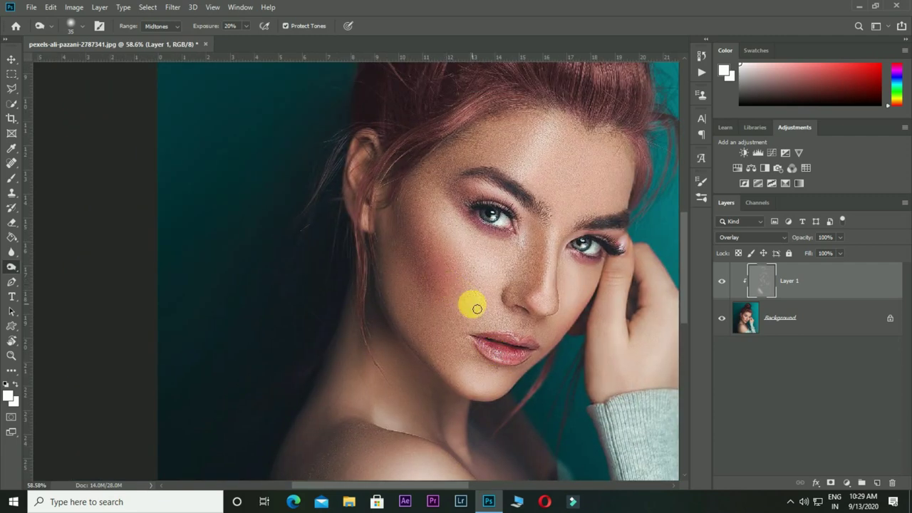
key(bracketright)
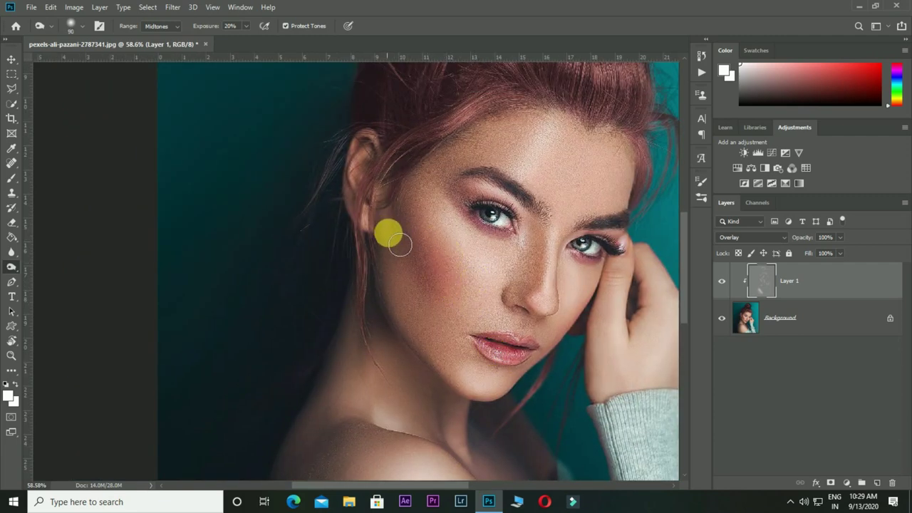
mouse_move(399, 244)
mouse_down()
mouse_move(413, 251)
mouse_move(434, 306)
mouse_move(479, 316)
mouse_move(492, 274)
mouse_move(434, 288)
mouse_move(397, 258)
mouse_move(396, 230)
mouse_move(406, 285)
mouse_move(501, 369)
mouse_move(444, 350)
mouse_move(543, 231)
mouse_move(534, 248)
mouse_move(545, 245)
mouse_move(509, 275)
mouse_move(493, 306)
mouse_up()
key(bracketleft)
key(bracketleft)
key(bracketleft)
key(bracketleft)
key(bracketleft)
key(bracketleft)
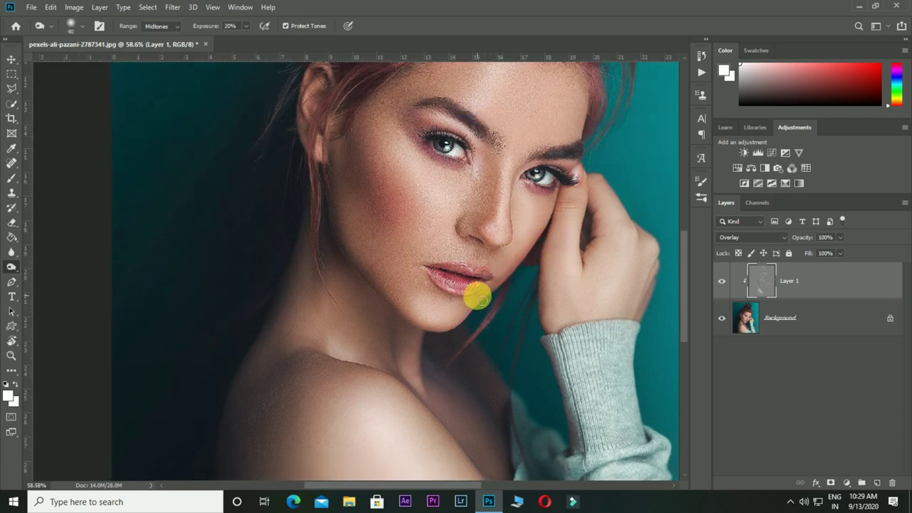
mouse_move(476, 299)
mouse_down()
mouse_move(519, 321)
mouse_move(469, 301)
mouse_up()
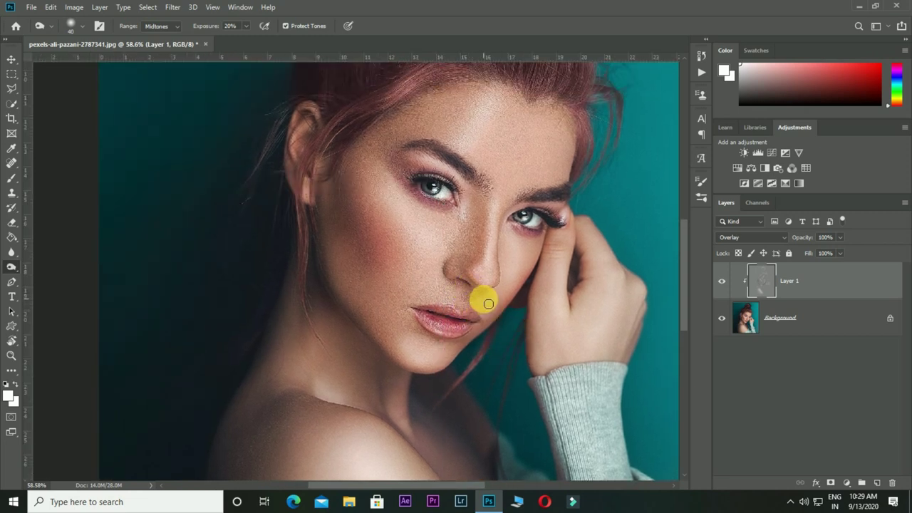
mouse_move(483, 311)
mouse_down()
mouse_move(473, 308)
mouse_move(543, 279)
mouse_move(557, 199)
mouse_move(549, 275)
mouse_move(519, 316)
mouse_move(499, 306)
mouse_move(532, 255)
mouse_move(519, 292)
mouse_up()
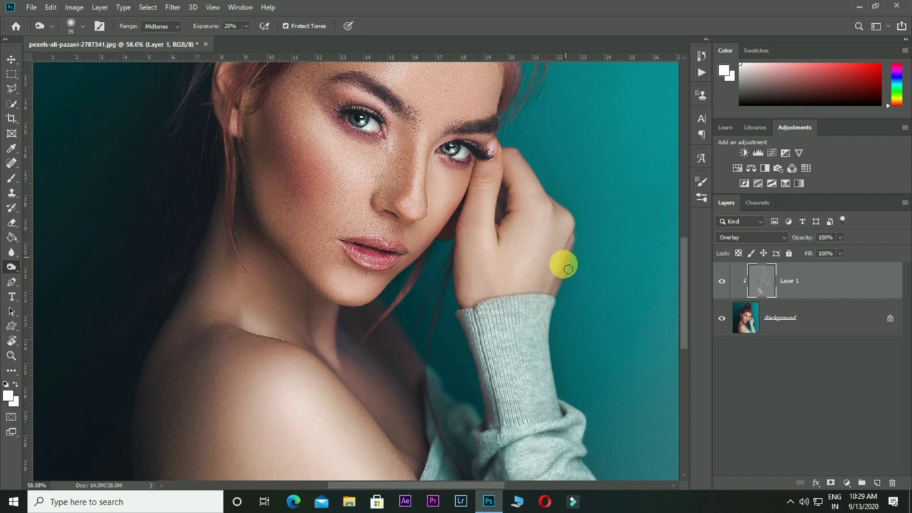
drag(574, 278, 573, 294)
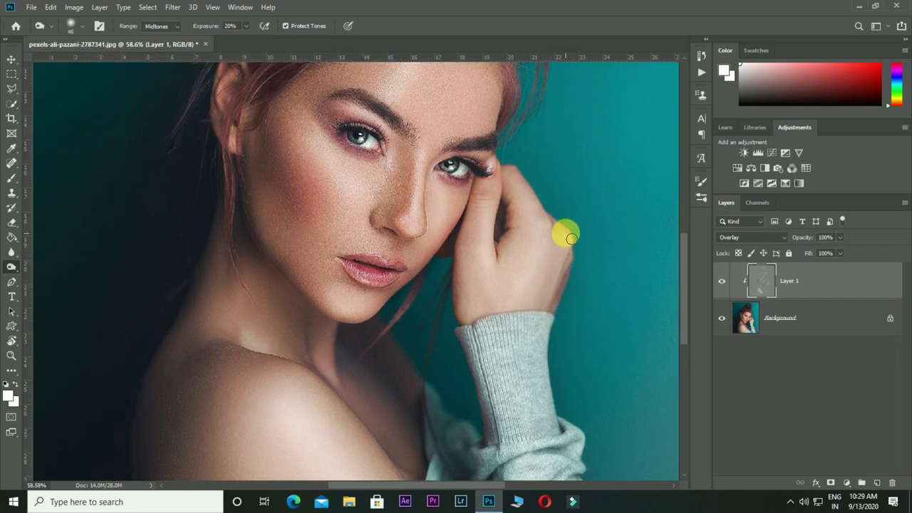
drag(521, 199, 525, 212)
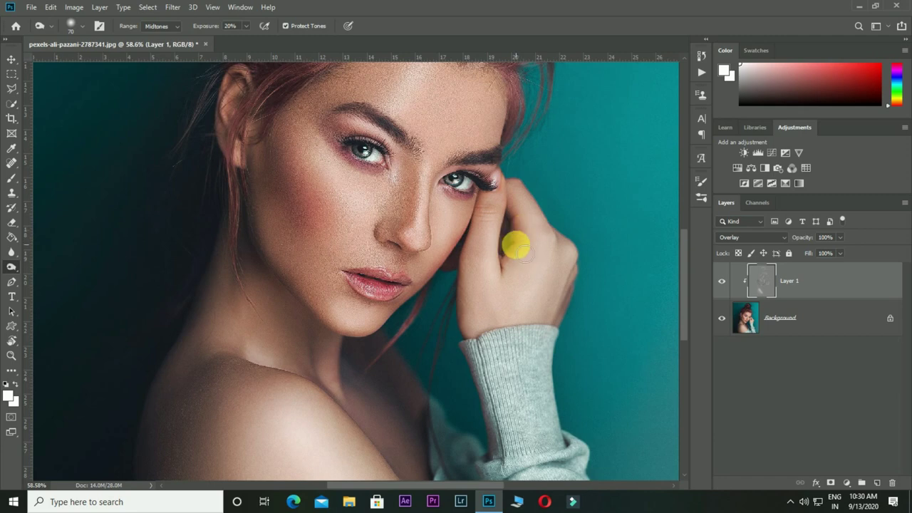
mouse_move(510, 251)
mouse_down()
mouse_move(519, 290)
mouse_move(375, 203)
mouse_up()
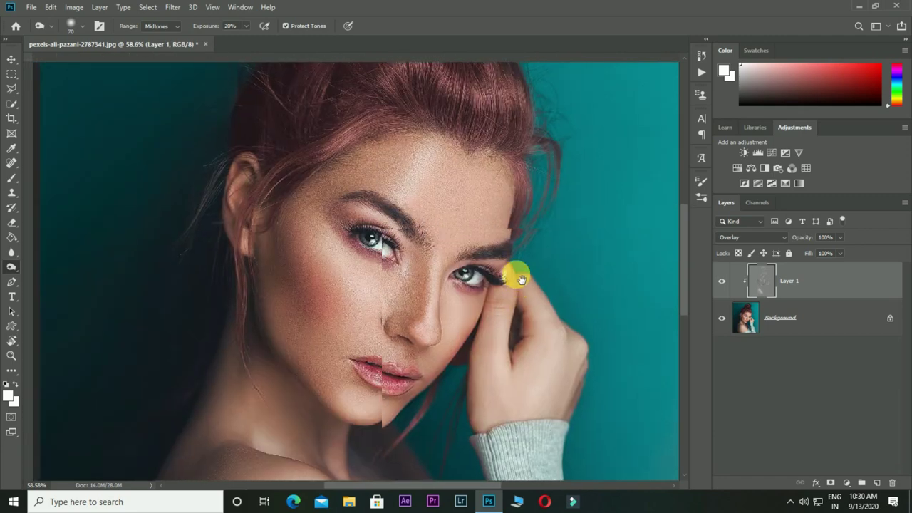
- Lighten the bridge of the nose with a slightly resized brush
key(bracketleft)
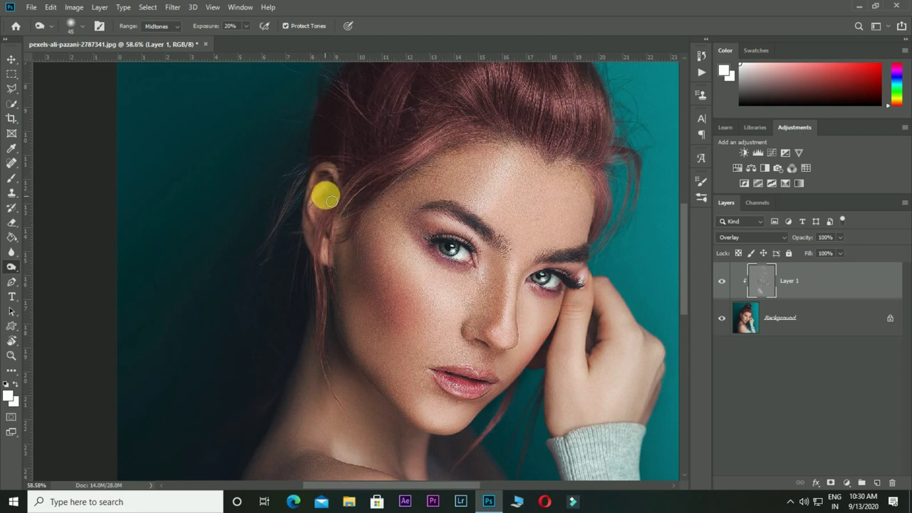
scroll(352, 218, down, 1)
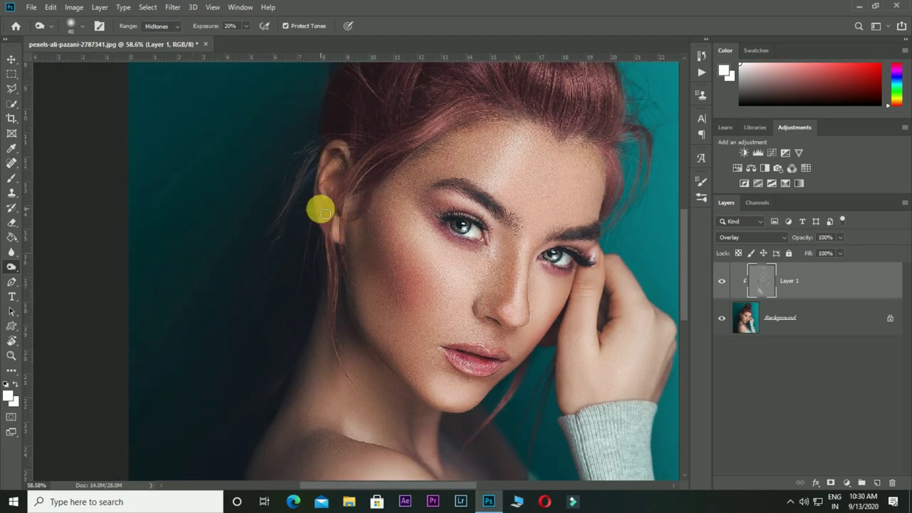
scroll(377, 278, down, 3)
scroll(399, 242, down, 1)
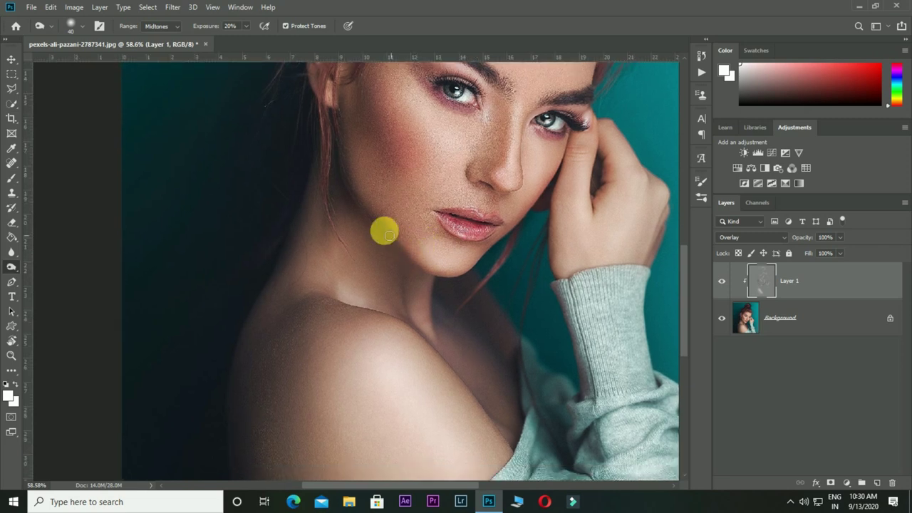
key(bracketright)
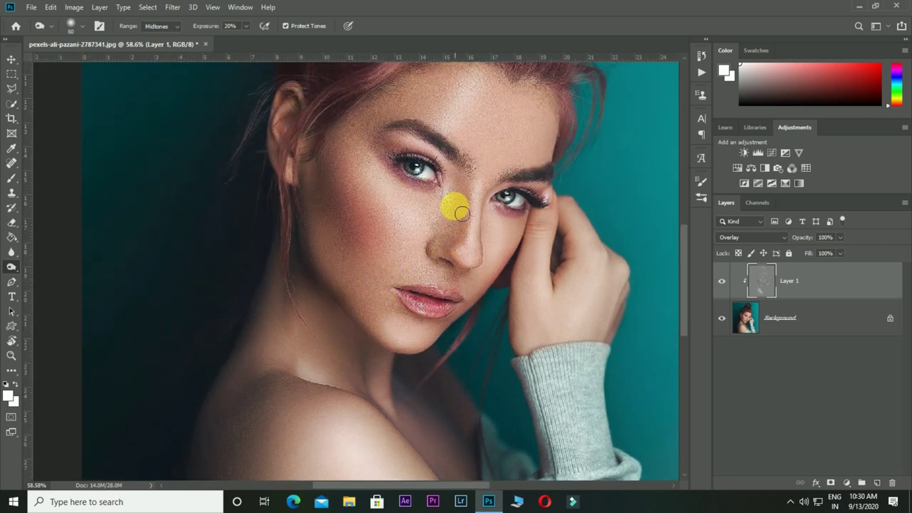
mouse_move(471, 209)
mouse_down()
mouse_move(464, 244)
mouse_move(460, 207)
mouse_move(444, 241)
mouse_move(498, 246)
mouse_move(493, 268)
mouse_up()
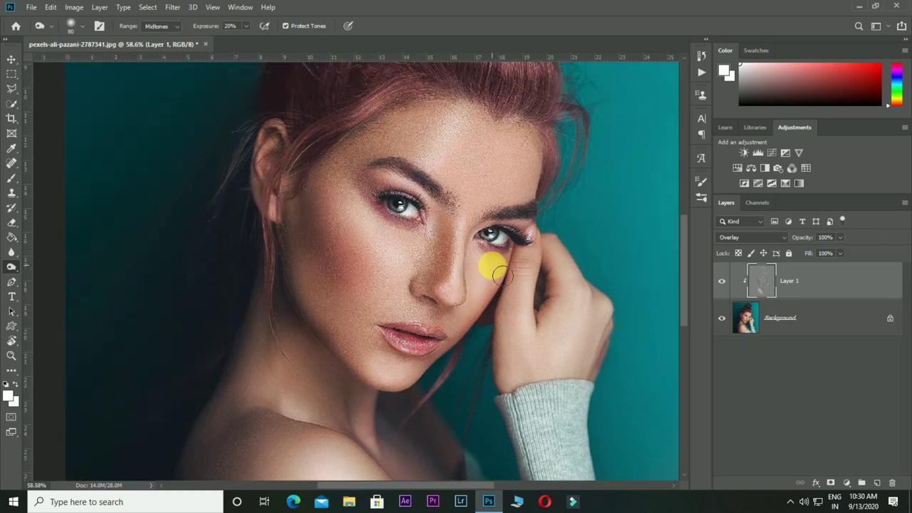
key(ctrl+minus)
key(ctrl+minus)
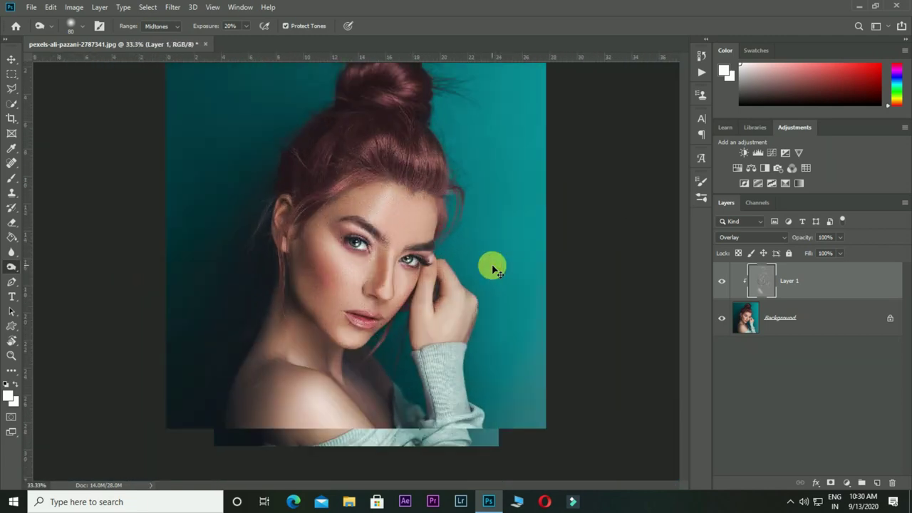
key(ctrl+plus)
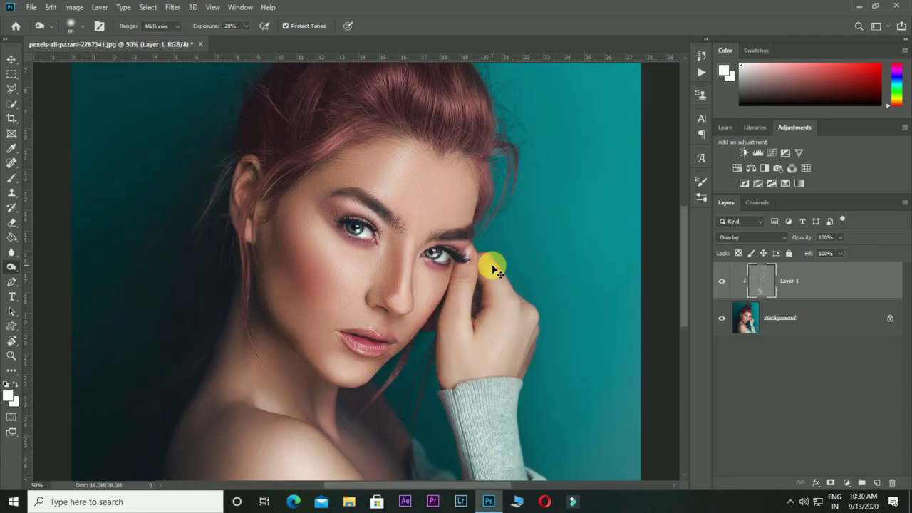
- Brighten the cheek beside the nose and the forehead down to the left brow
key(bracketleft)
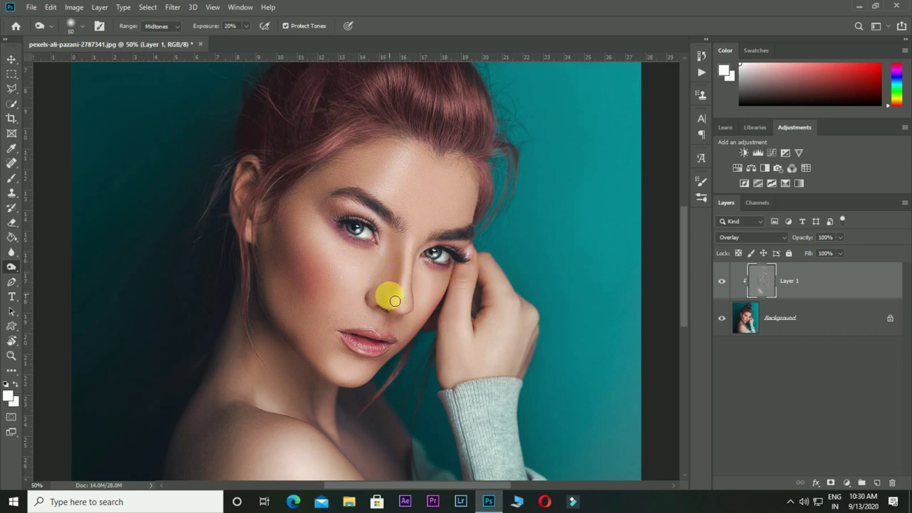
drag(401, 296, 417, 315)
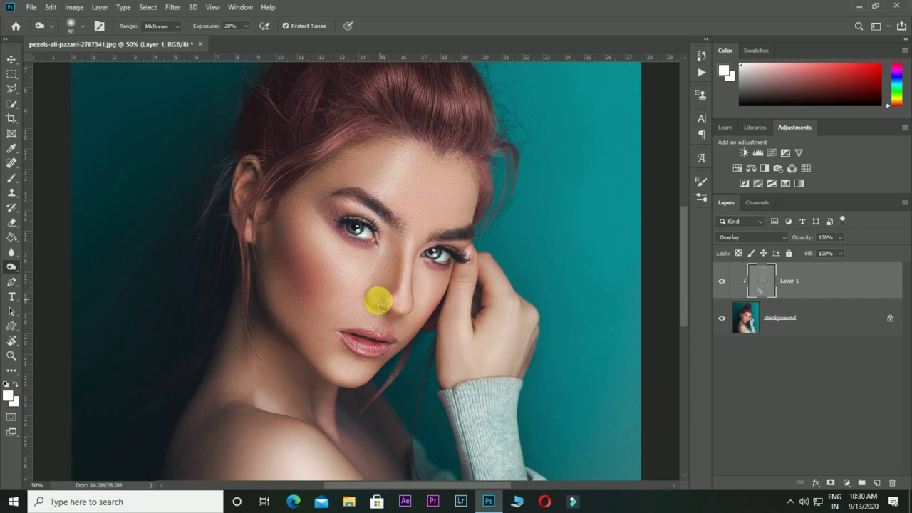
drag(382, 304, 437, 300)
scroll(448, 295, up, 2)
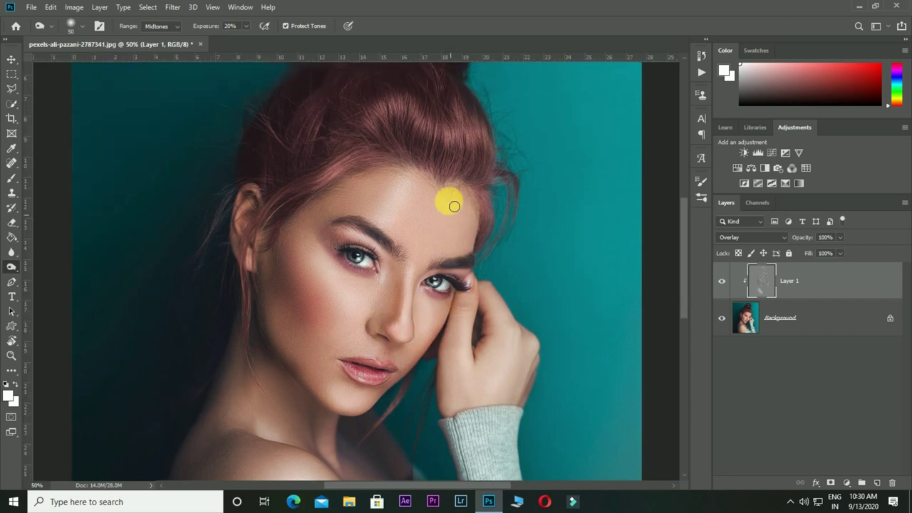
key(bracketright)
key(bracketright)
key(bracketright)
mouse_move(397, 187)
mouse_down()
mouse_move(330, 232)
mouse_move(298, 305)
mouse_up()
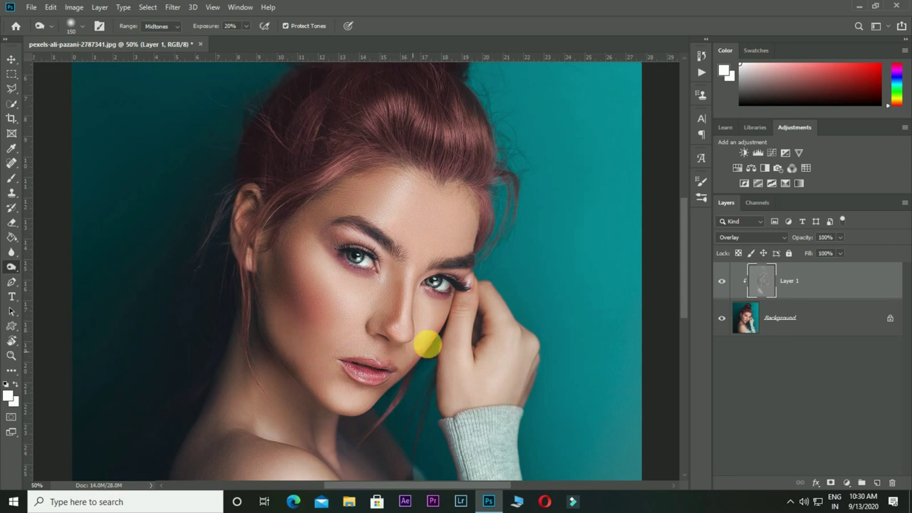
click(543, 311)
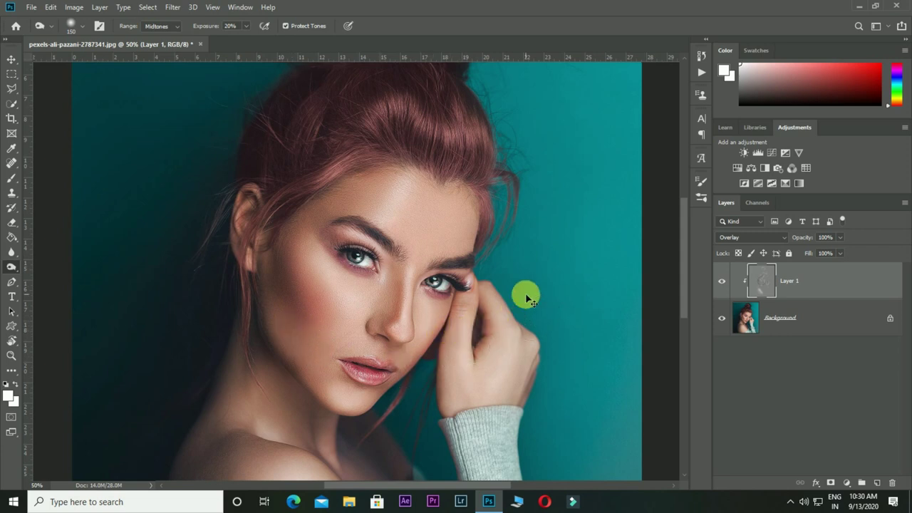
key(ctrl+minus)
key(ctrl+minus)
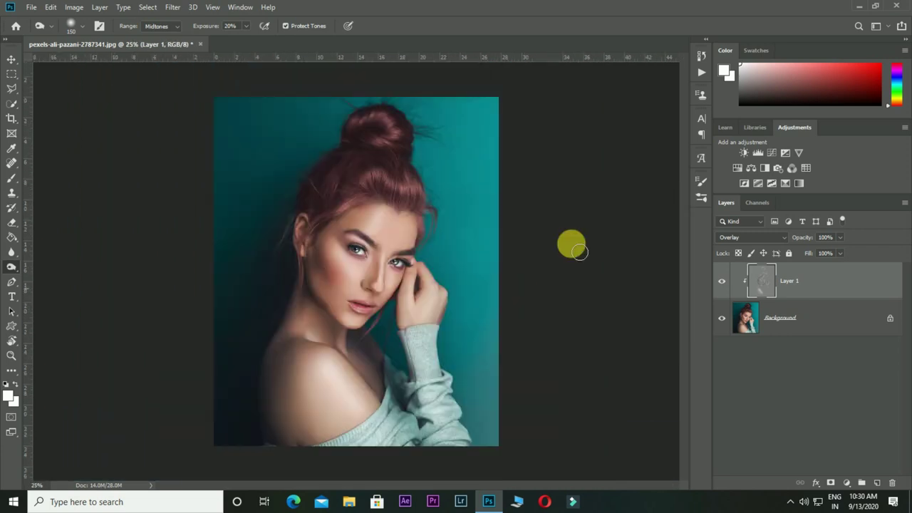
click(727, 285)
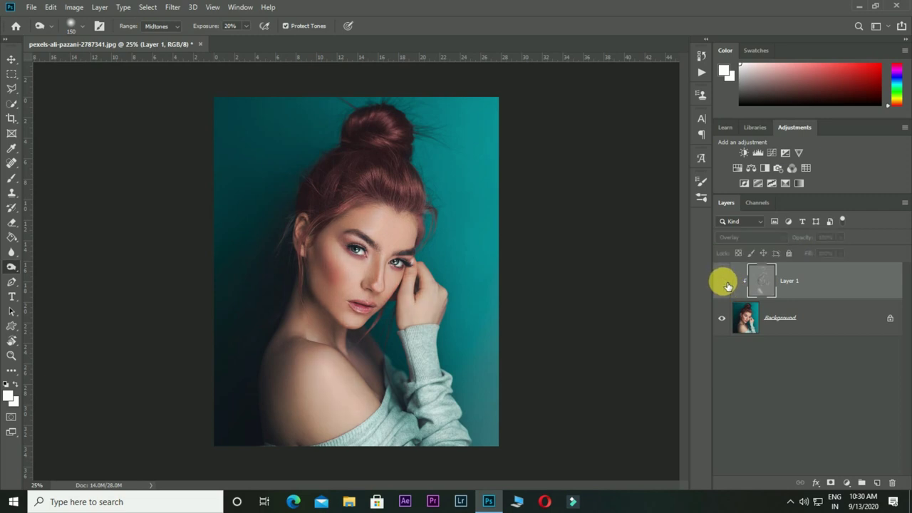
click(727, 284)
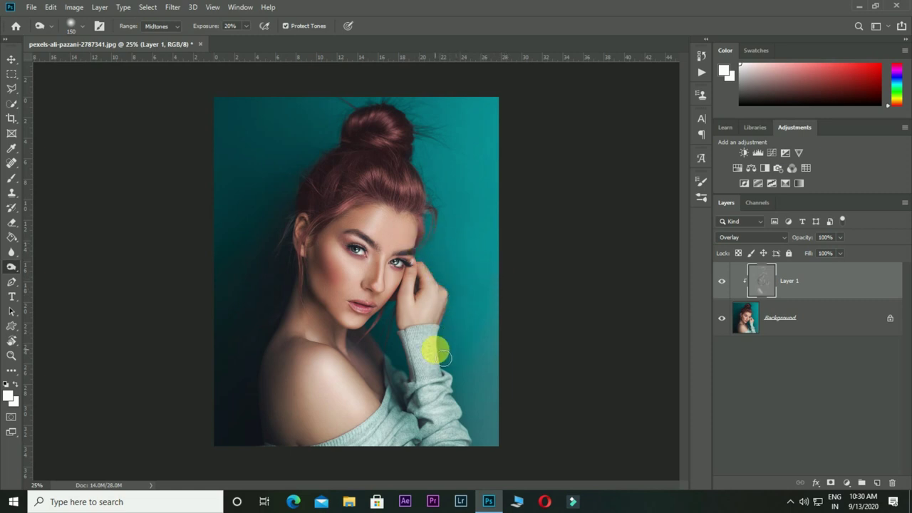
scroll(245, 163, up, 3)
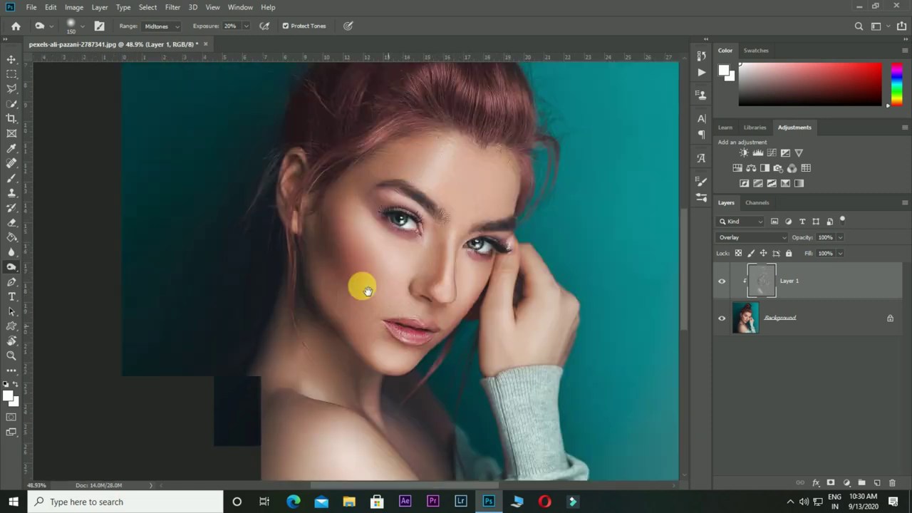
- Switch to the Burn tool and darken the ear and hair edge with a smaller brush
right_click(12, 266)
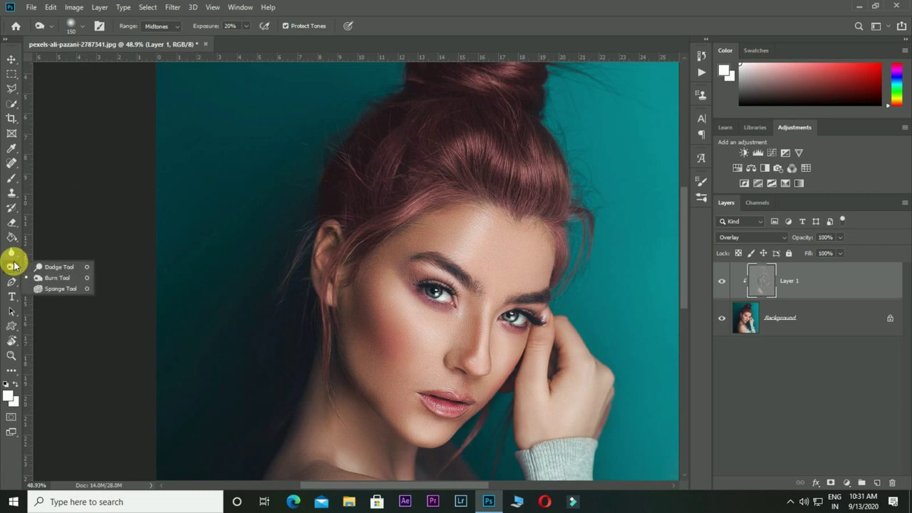
click(44, 274)
drag(340, 235, 343, 252)
key(bracketleft)
key(bracketleft)
key(bracketleft)
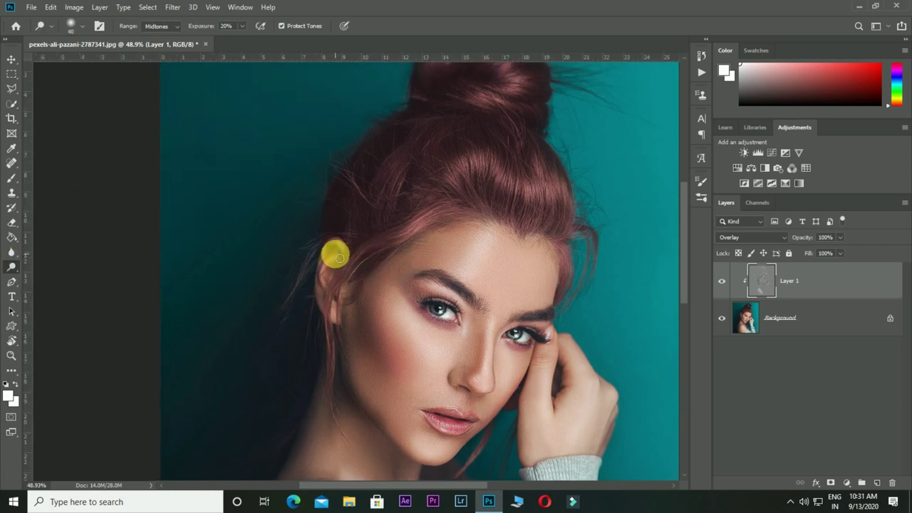
mouse_move(337, 259)
mouse_down()
mouse_move(330, 251)
mouse_move(337, 243)
mouse_move(338, 251)
mouse_up()
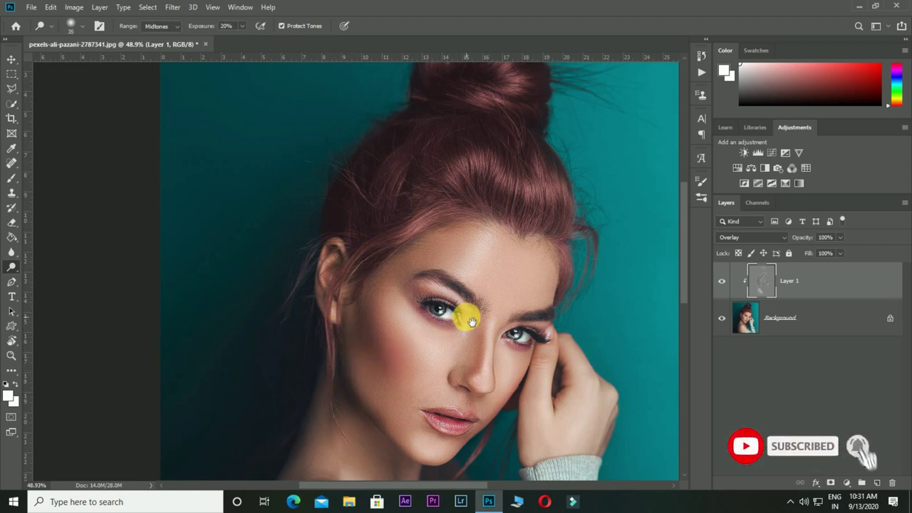
- Deepen the shadows around the nostril and between the nose and lips
drag(471, 322, 462, 339)
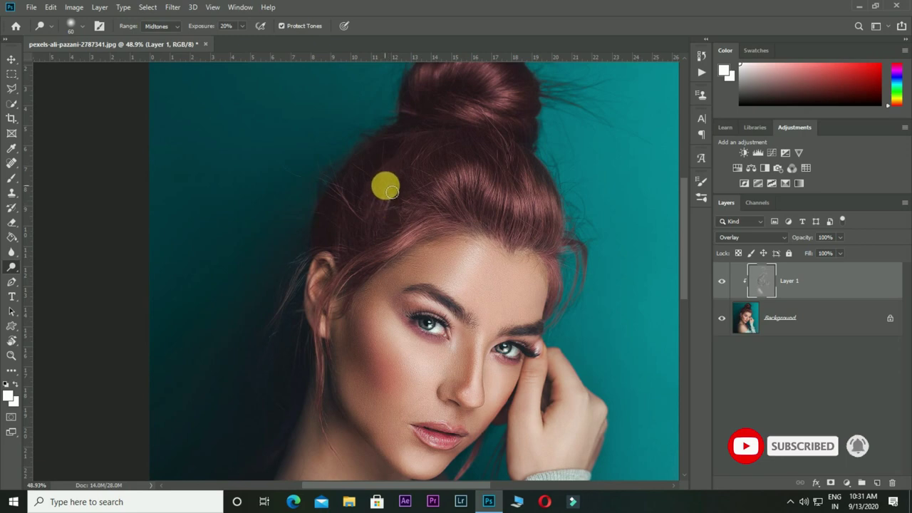
drag(453, 293, 436, 205)
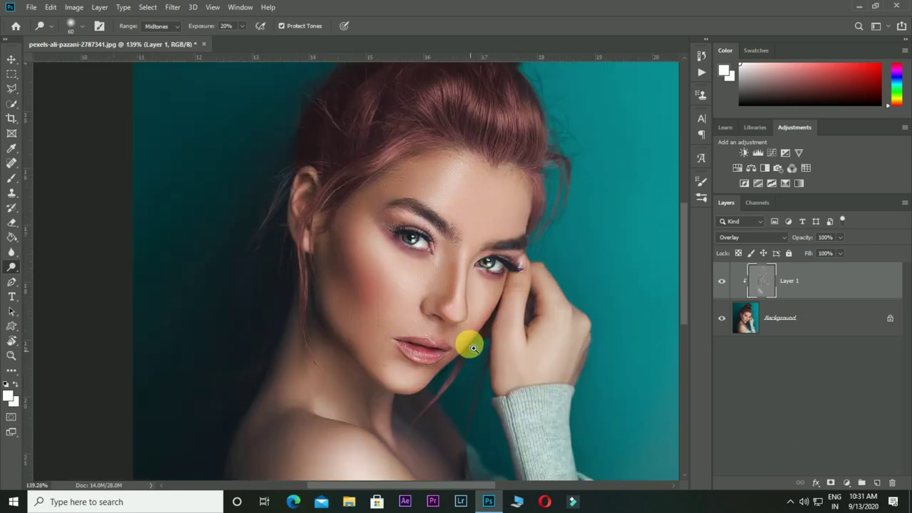
scroll(468, 342, up, 5)
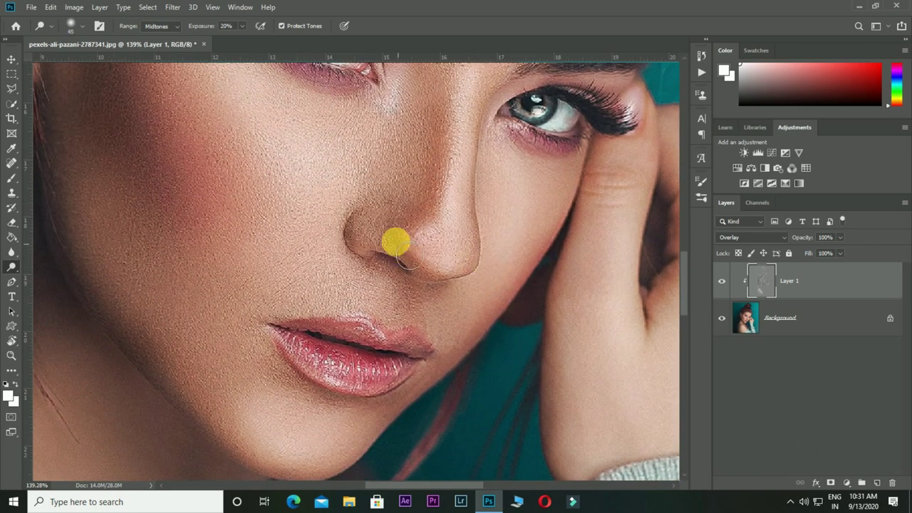
key(bracketleft)
key(bracketleft)
key(bracketleft)
mouse_move(368, 251)
mouse_down()
mouse_move(456, 248)
mouse_move(399, 295)
mouse_move(394, 327)
mouse_move(394, 292)
mouse_move(394, 308)
mouse_move(412, 324)
mouse_move(431, 300)
mouse_move(434, 344)
mouse_move(510, 342)
mouse_up()
scroll(505, 334, down, 5)
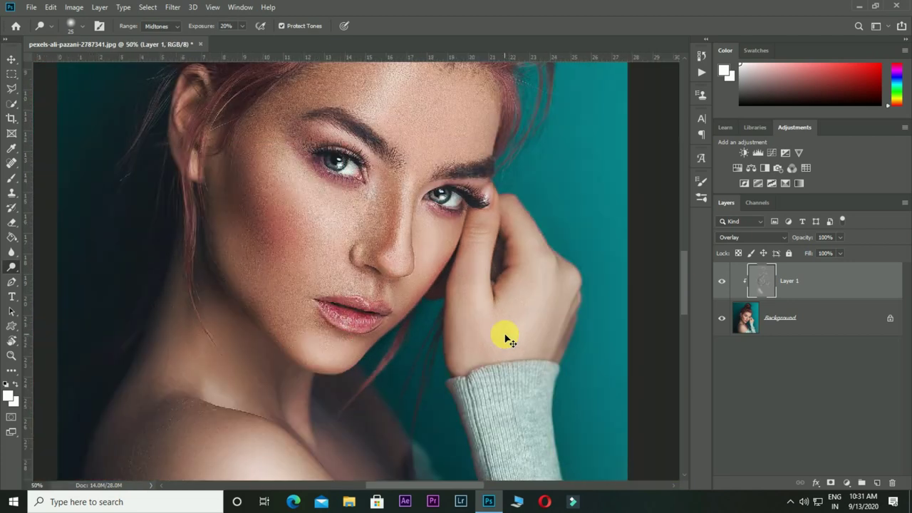
key(ctrl+plus)
key(ctrl+plus)
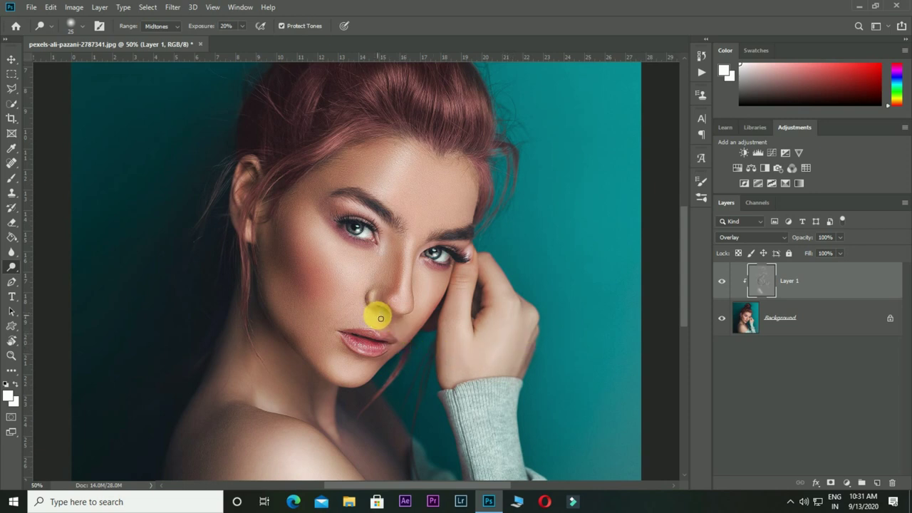
drag(380, 319, 373, 326)
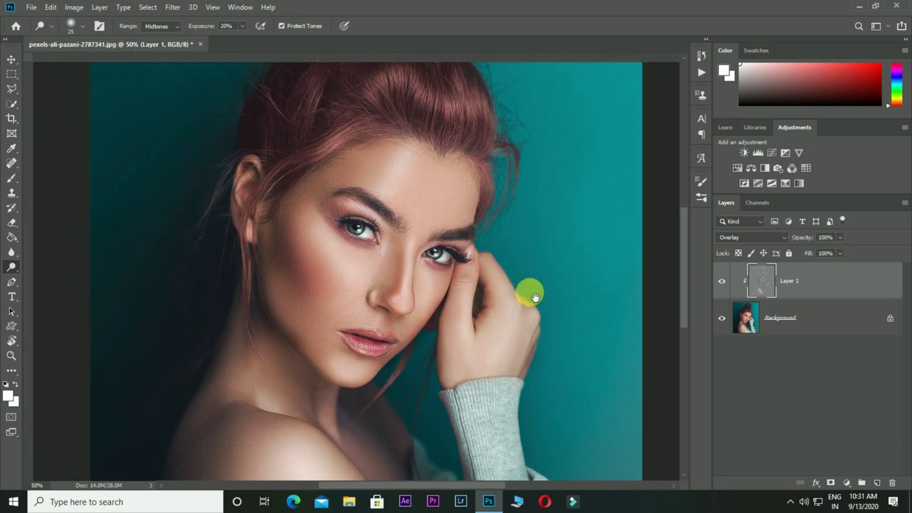
drag(529, 291, 558, 311)
key(ctrl+minus)
key(ctrl+minus)
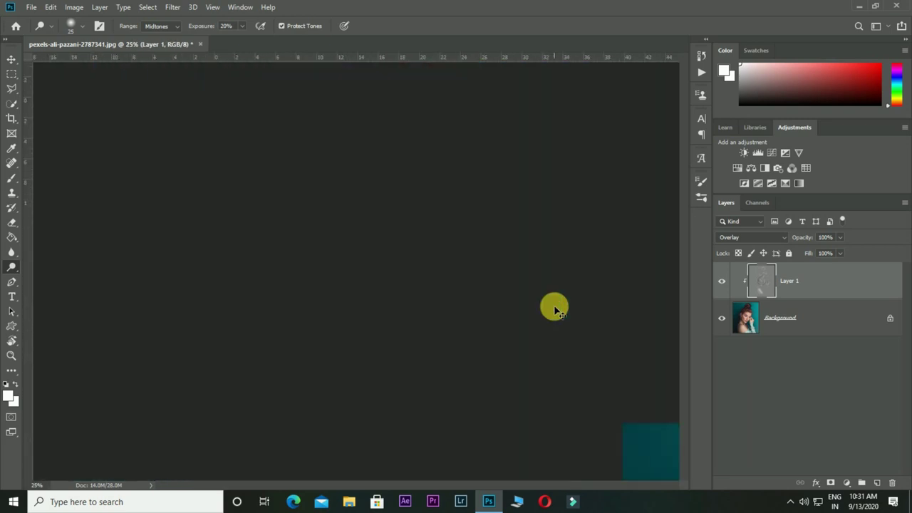
click(722, 281)
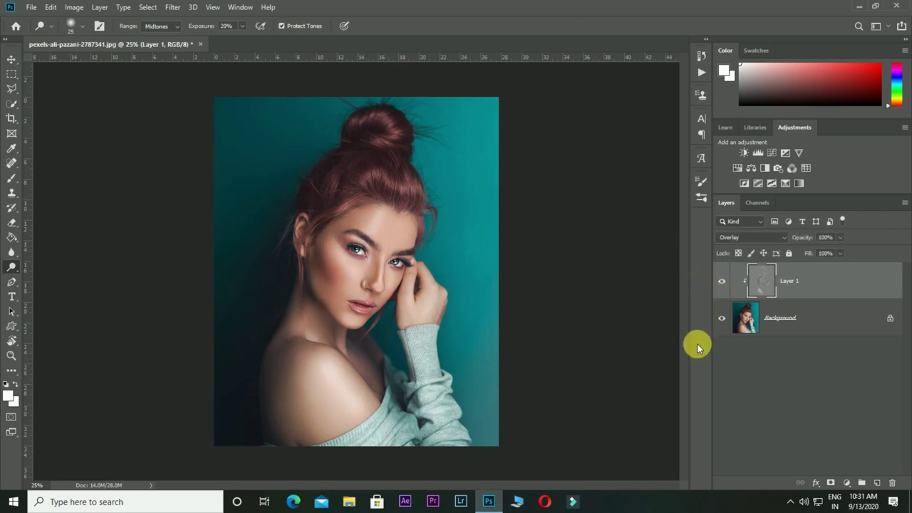
click(720, 320)
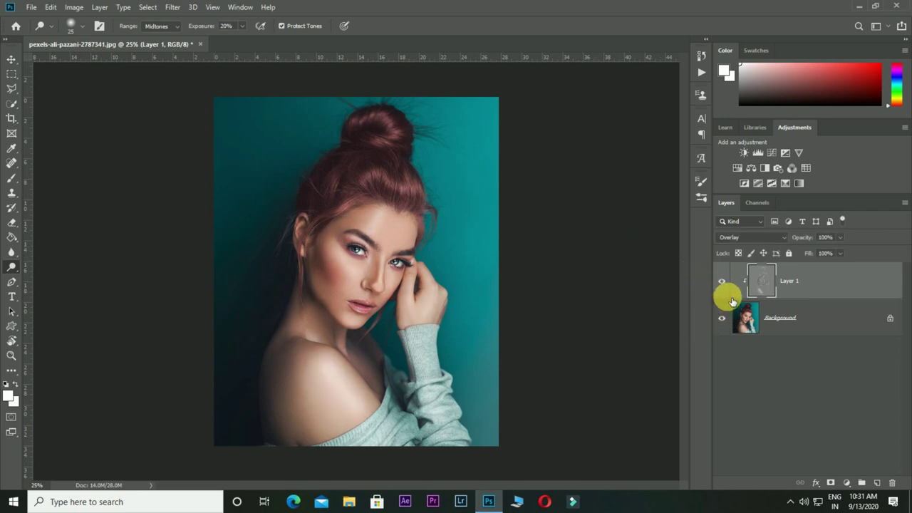